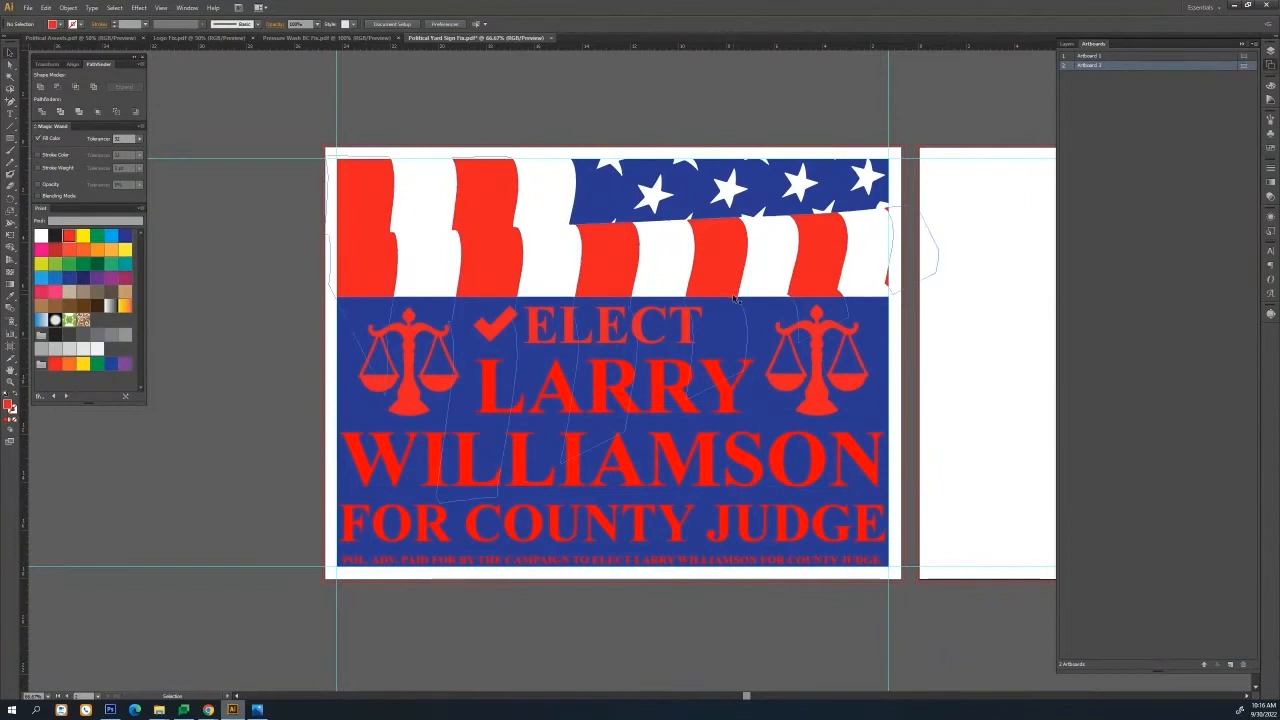
# With Artboard 2 in view, add a new layer above Model 17 and collapse Model 17
pyautogui.scroll(-1, 631, 320)
pyautogui.moveTo(787, 316); pyautogui.dragTo(679, 306)
pyautogui.scroll(-1, 697, 326)
pyautogui.scroll(1, 670, 326)
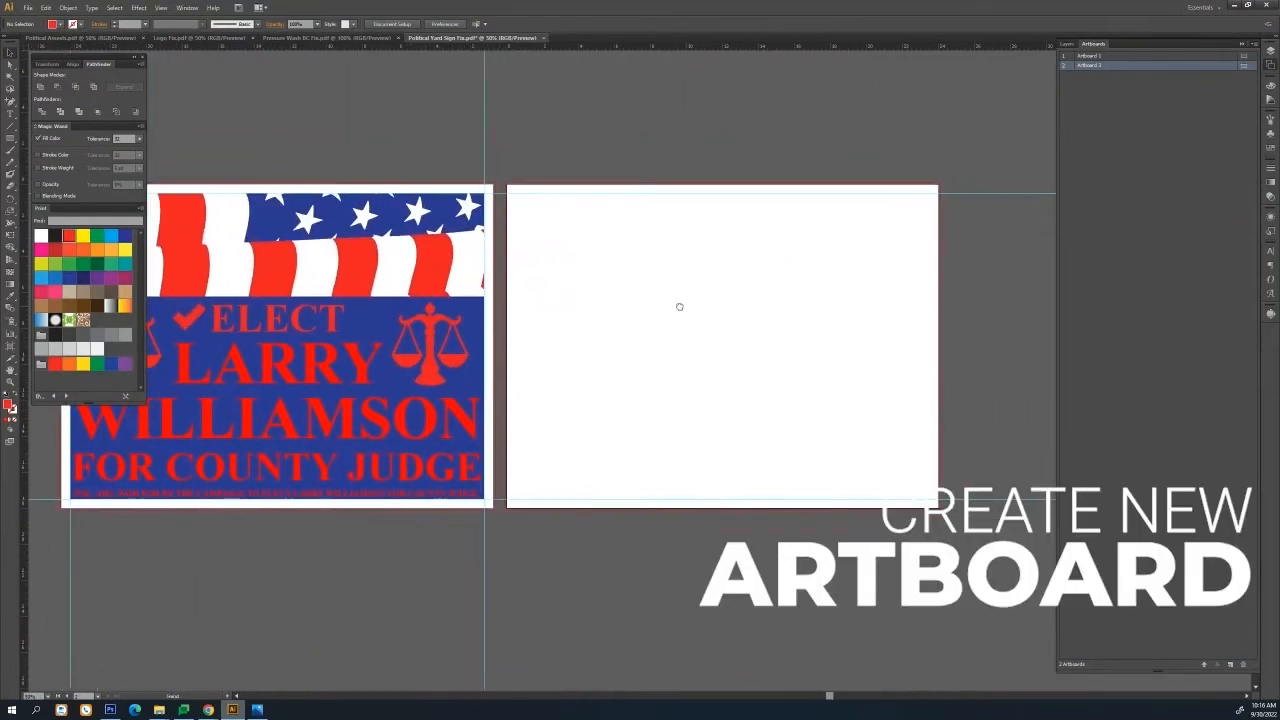
pyautogui.click(1062, 45)
pyautogui.click(1230, 664)
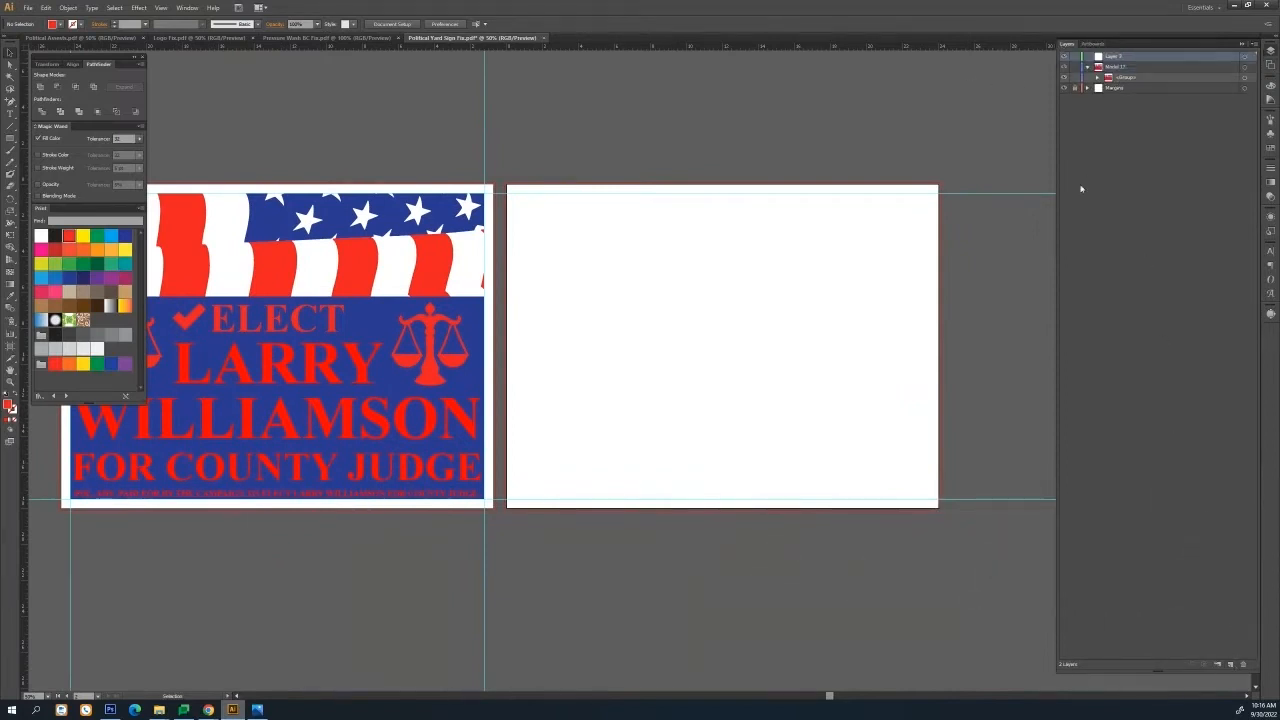
pyautogui.click(1086, 68)
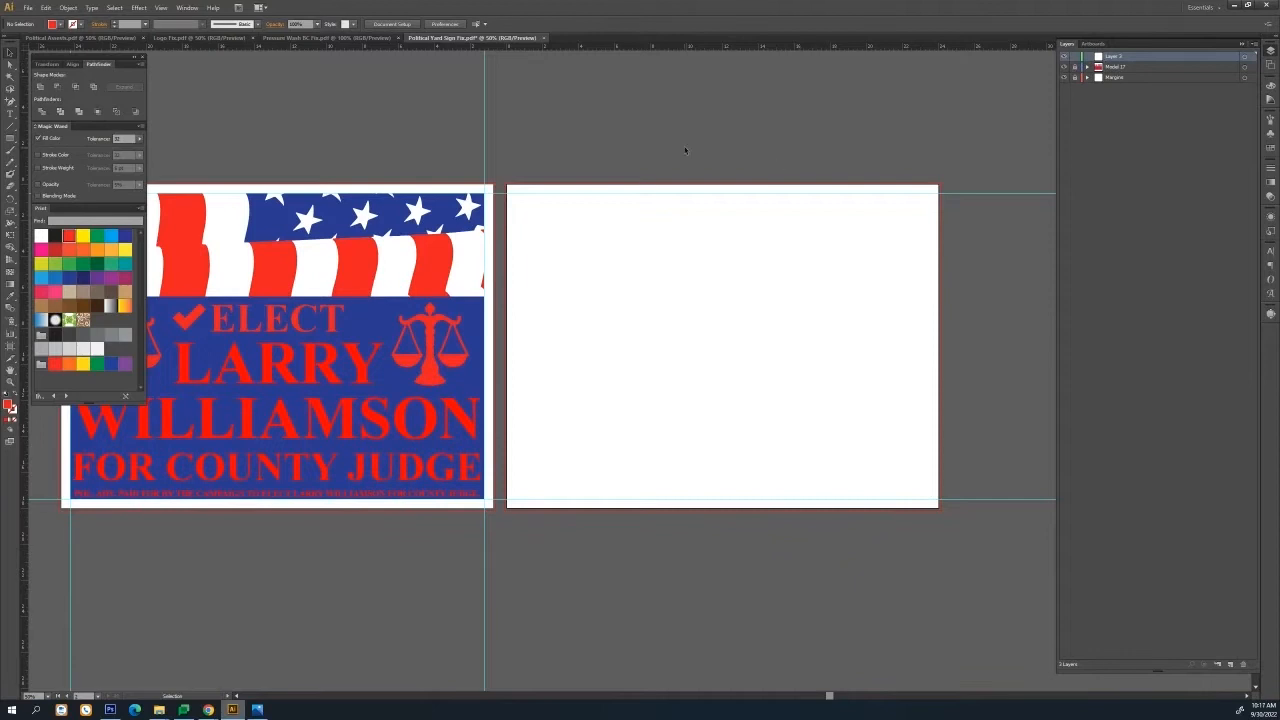
# Draw a rectangle on the second artboard and give it a #080883 navy fill
pyautogui.moveTo(565, 263); pyautogui.dragTo(880, 478)
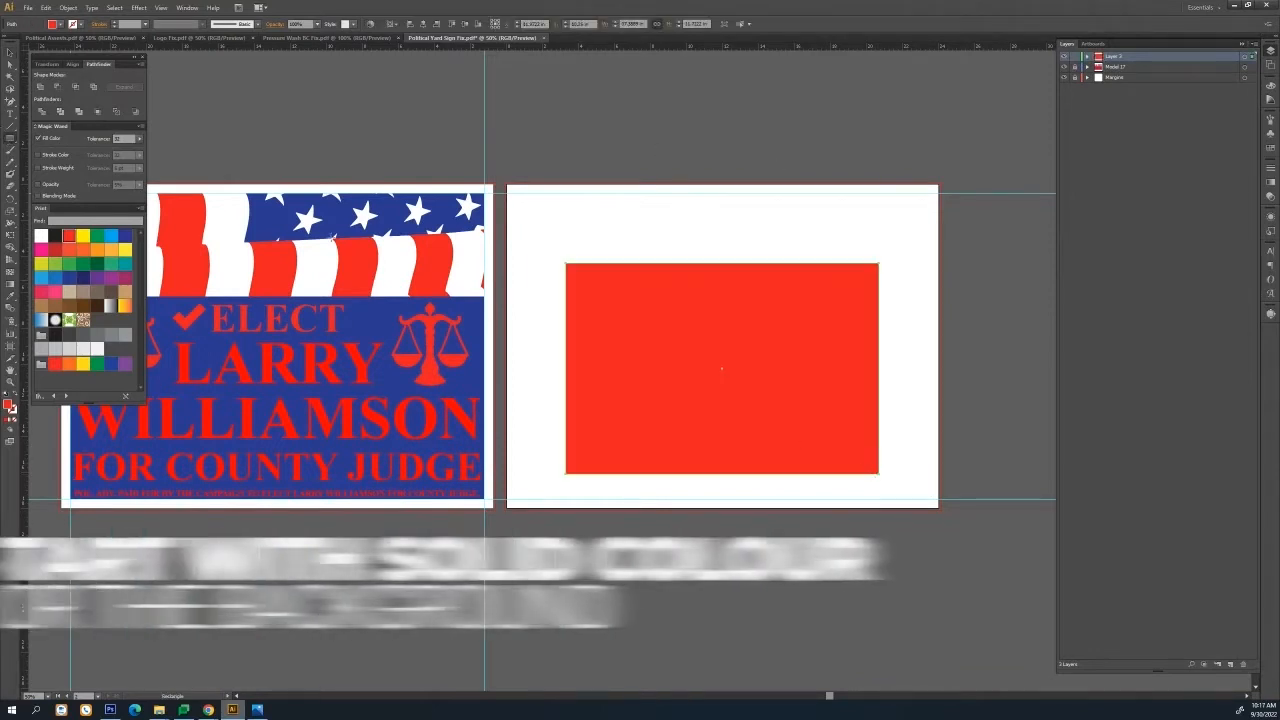
pyautogui.click(10, 56)
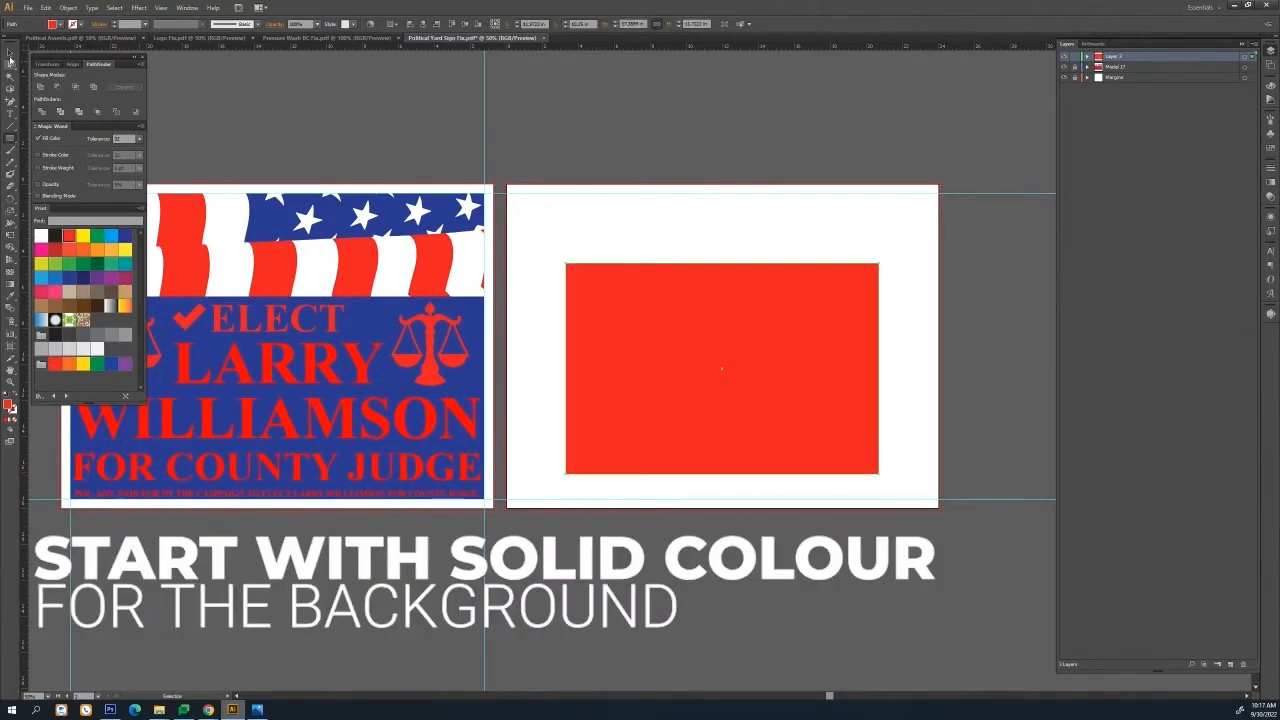
pyautogui.doubleClick(10, 406)
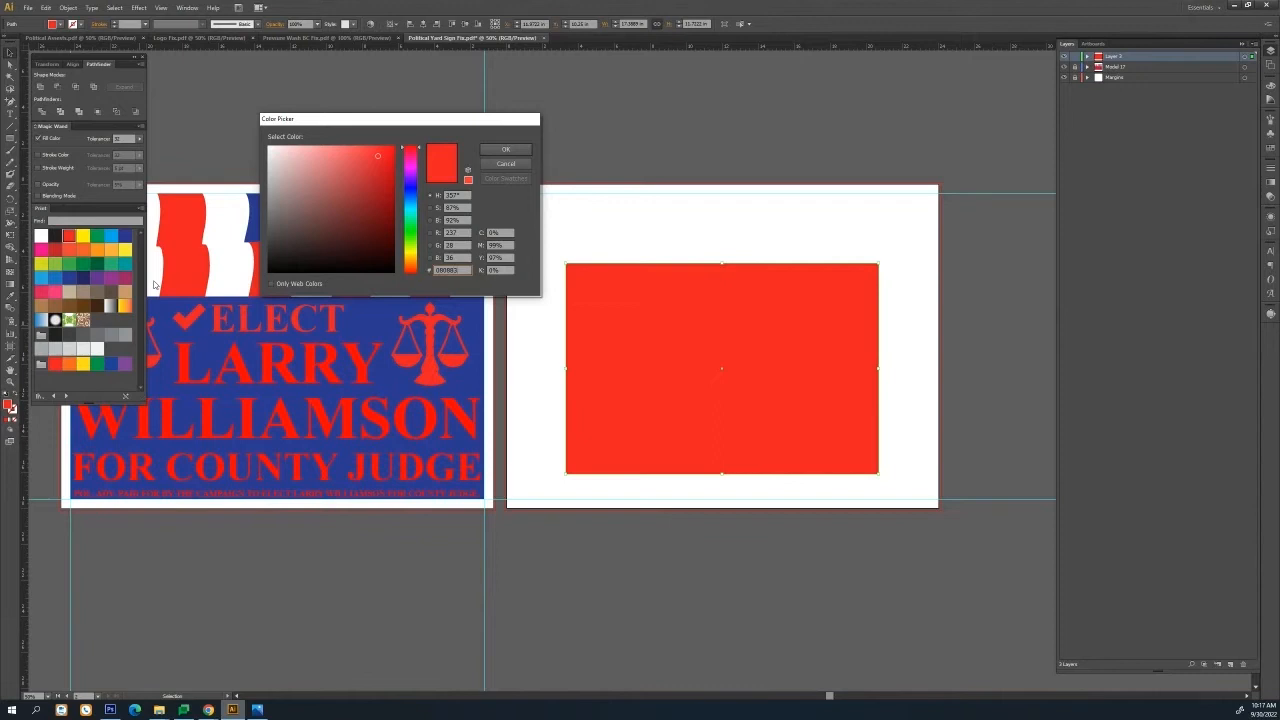
pyautogui.press('Return')
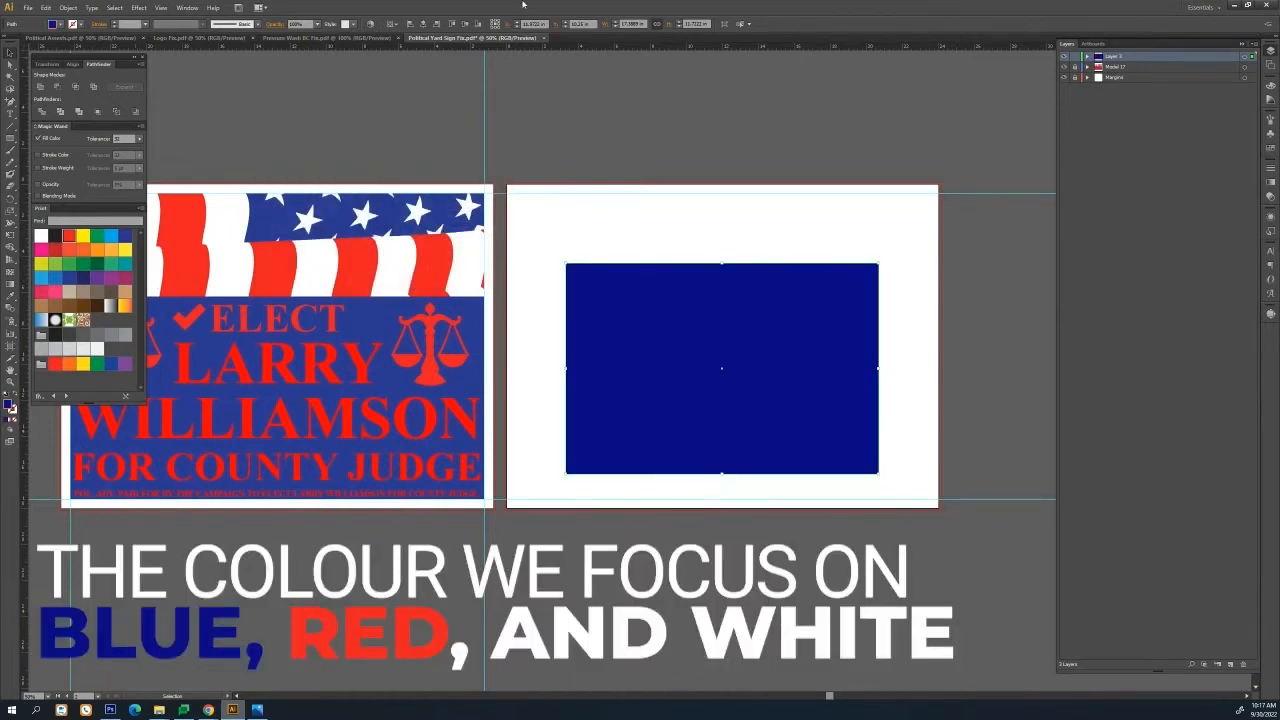
# Centre the navy rectangle and enlarge its width and height to cover the artboard
pyautogui.click(465, 23)
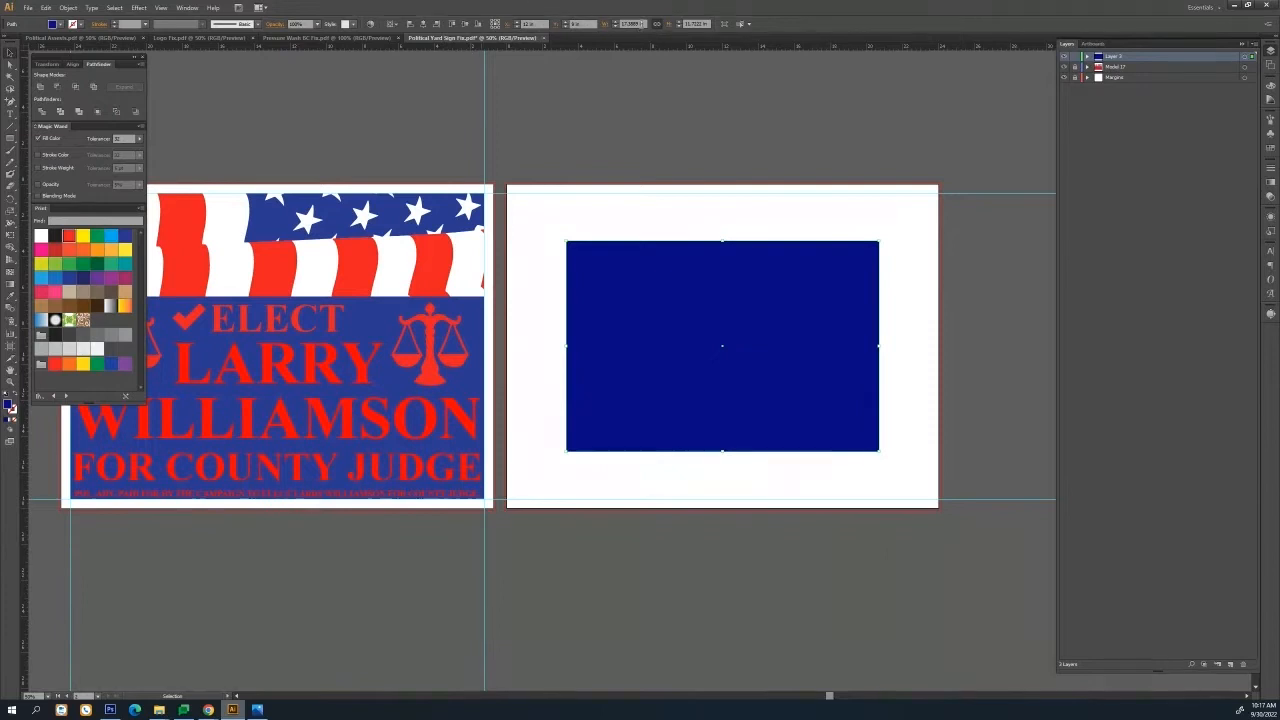
pyautogui.click(637, 24)
pyautogui.hotkey('shift', 'Up')
pyautogui.hotkey('shift', 'Up')
pyautogui.hotkey('shift', 'Up')
pyautogui.hotkey('shift', 'Up')
pyautogui.hotkey('shift', 'Up')
pyautogui.hotkey('shift', 'Up')
pyautogui.hotkey('shift', 'Up')
pyautogui.press('Up')
pyautogui.press('Tab')
pyautogui.hotkey('shift', 'Up')
pyautogui.hotkey('shift', 'Up')
pyautogui.hotkey('shift', 'Up')
pyautogui.hotkey('shift', 'Up')
pyautogui.hotkey('shift', 'Up')
pyautogui.hotkey('shift', 'Up')
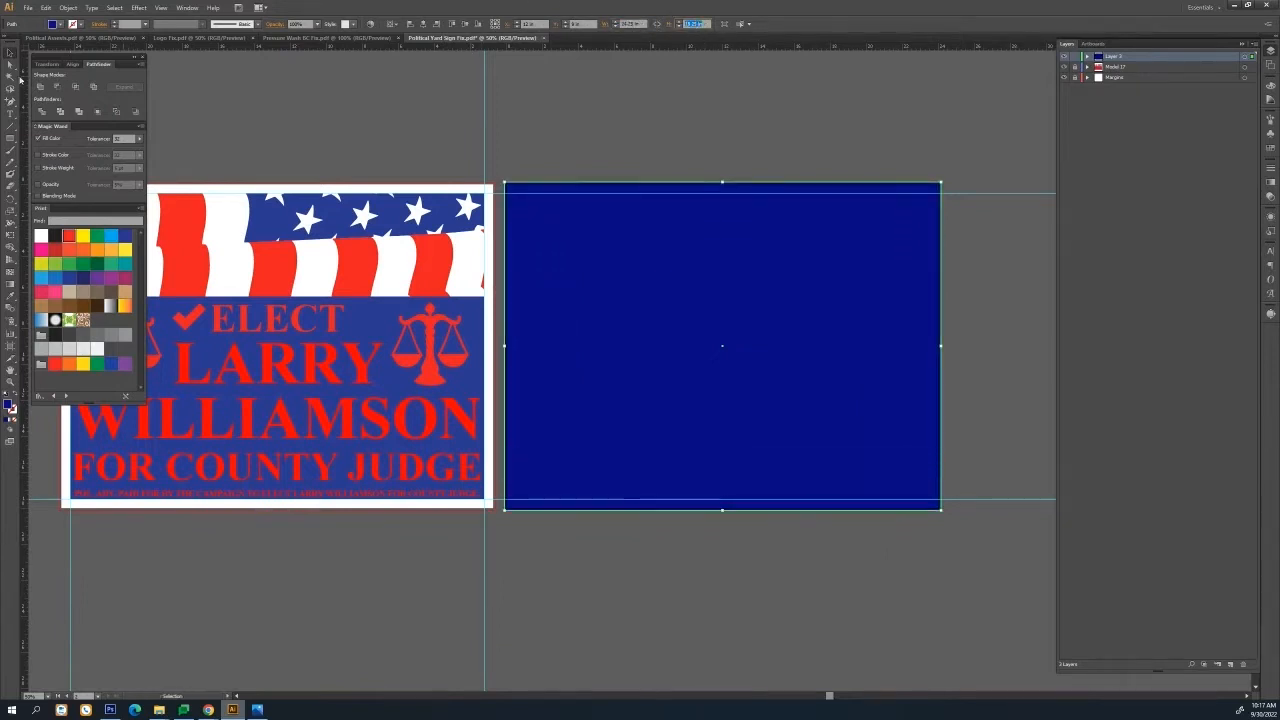
# Draw a thin bar above the navy artboard and fill it red
pyautogui.click(731, 153)
pyautogui.moveTo(844, 156); pyautogui.dragTo(728, 150)
pyautogui.moveTo(414, 201); pyautogui.dragTo(606, 194)
pyautogui.moveTo(636, 112); pyautogui.dragTo(833, 128)
pyautogui.click(10, 53)
pyautogui.click(69, 236)
pyautogui.doubleClick(9, 406)
pyautogui.press('Return')
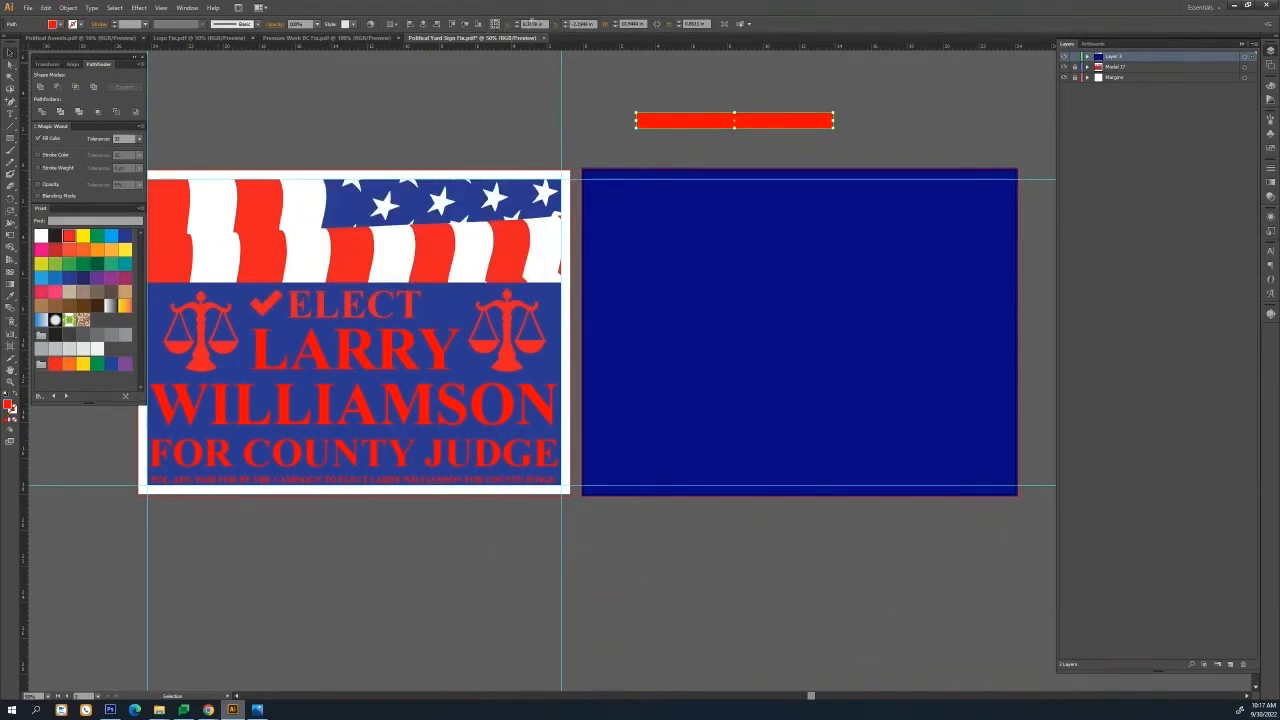
# Centre the red bar and set its height to 0.5 in and width to about 30 in
pyautogui.click(424, 24)
pyautogui.click(566, 26)
pyautogui.moveTo(707, 27); pyautogui.dragTo(622, 22)
pyautogui.write('.5')
pyautogui.press('Return')
pyautogui.write('22')
pyautogui.press('Return')
pyautogui.hotkey('shift', 'Up')
pyautogui.hotkey('shift', 'Up')
pyautogui.hotkey('shift', 'Up')
pyautogui.hotkey('shift', 'Up')
pyautogui.hotkey('shift', 'Up')
pyautogui.hotkey('shift', 'Up')
pyautogui.hotkey('shift', 'Up')
pyautogui.hotkey('shift', 'Up')
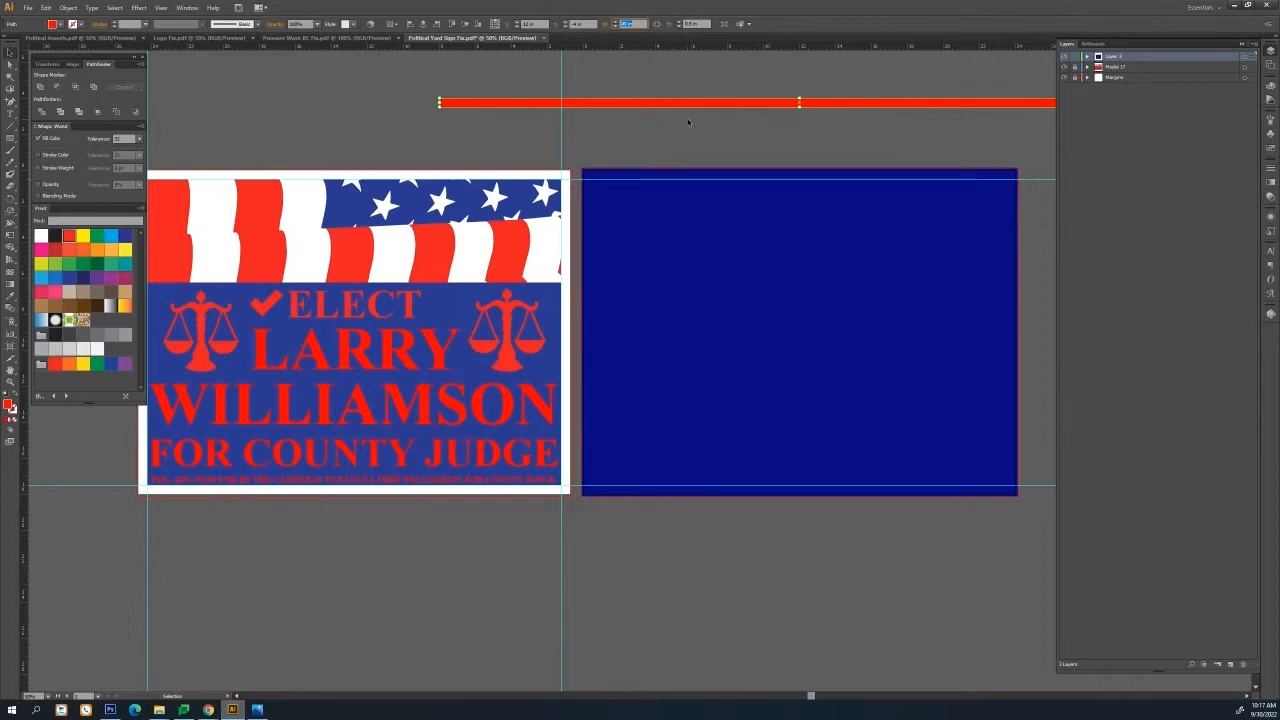
pyautogui.click(688, 123)
# Turn a copy of the bar white and duplicate the red-white pair downward into stacked stripes
pyautogui.moveTo(836, 117); pyautogui.dragTo(676, 120)
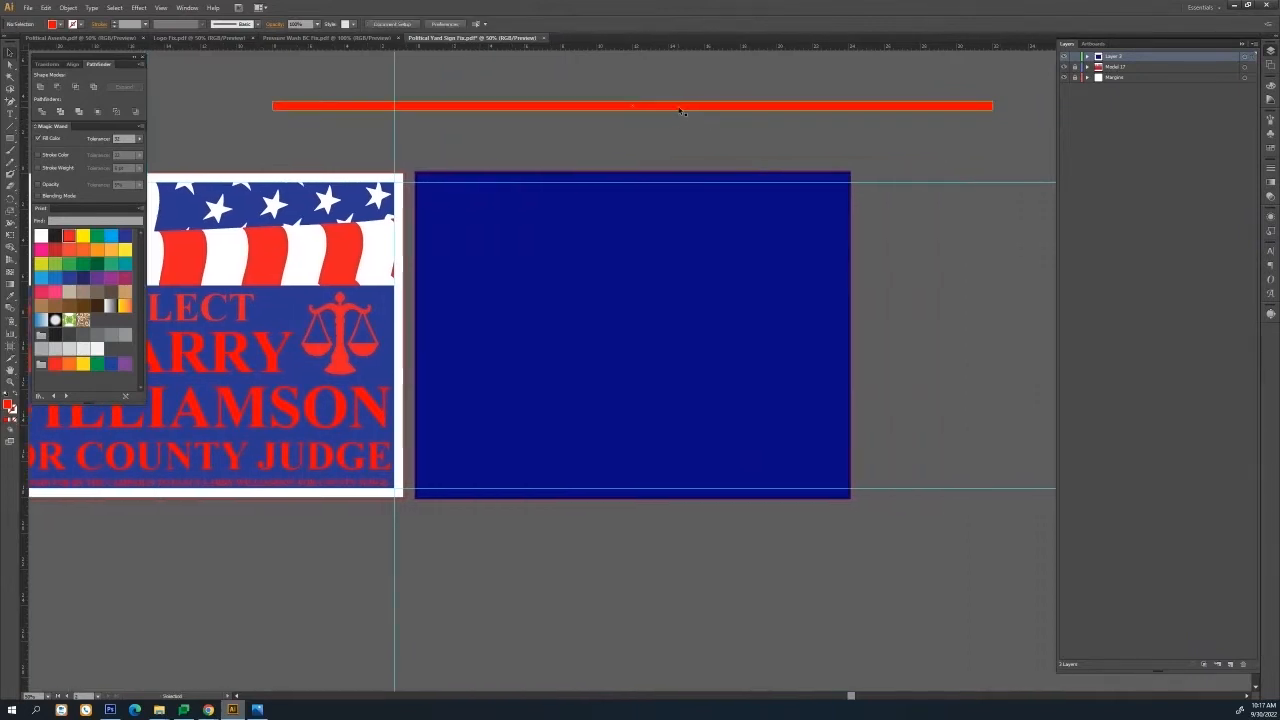
pyautogui.click(679, 108)
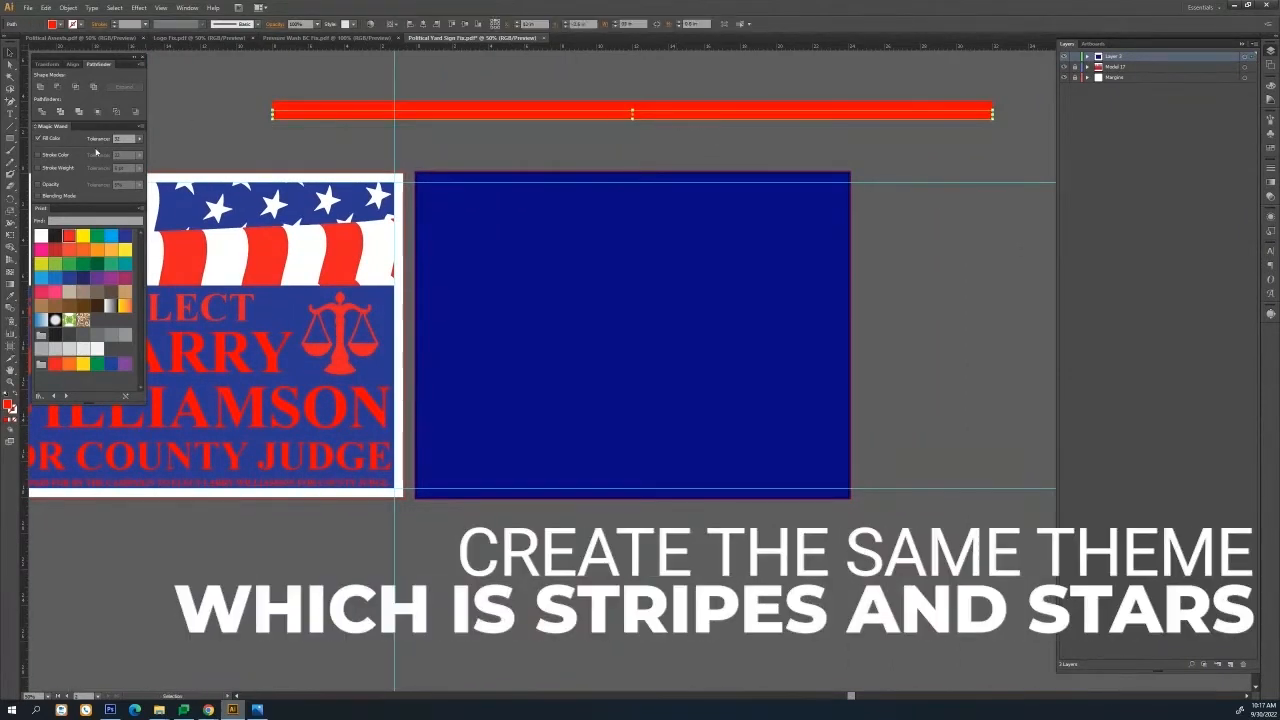
pyautogui.click(40, 236)
pyautogui.keyDown('shift'); pyautogui.click(662, 106); pyautogui.keyUp('shift')
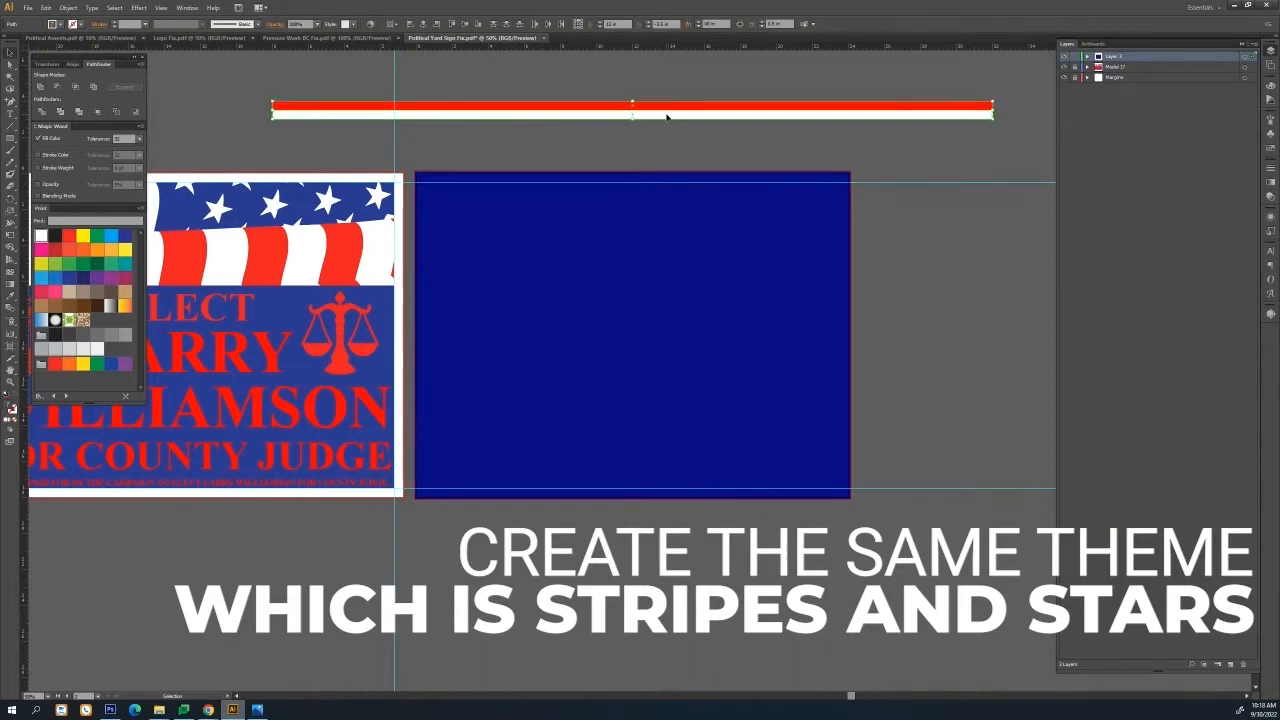
pyautogui.moveTo(676, 111); pyautogui.dragTo(676, 146)
# Copy the grouped stripe band below the navy artboard and flip the copy upside down
pyautogui.click(652, 157)
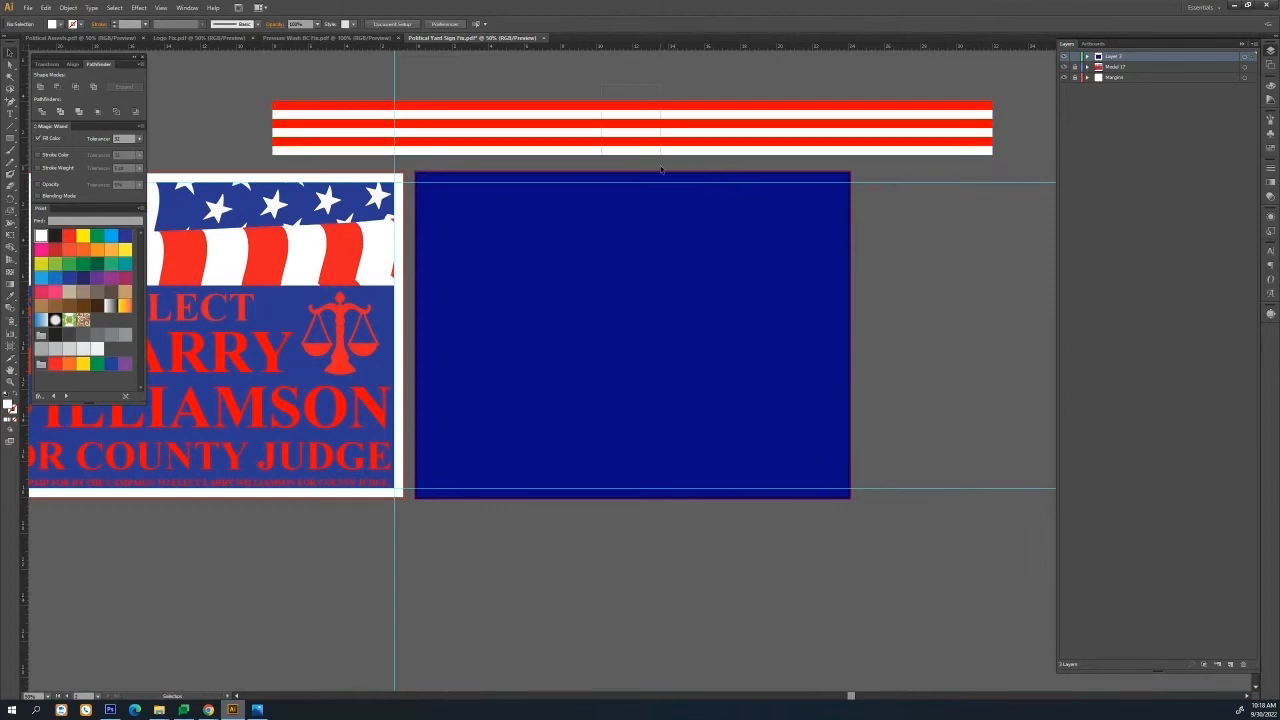
pyautogui.click(657, 150)
pyautogui.doubleClick(613, 110)
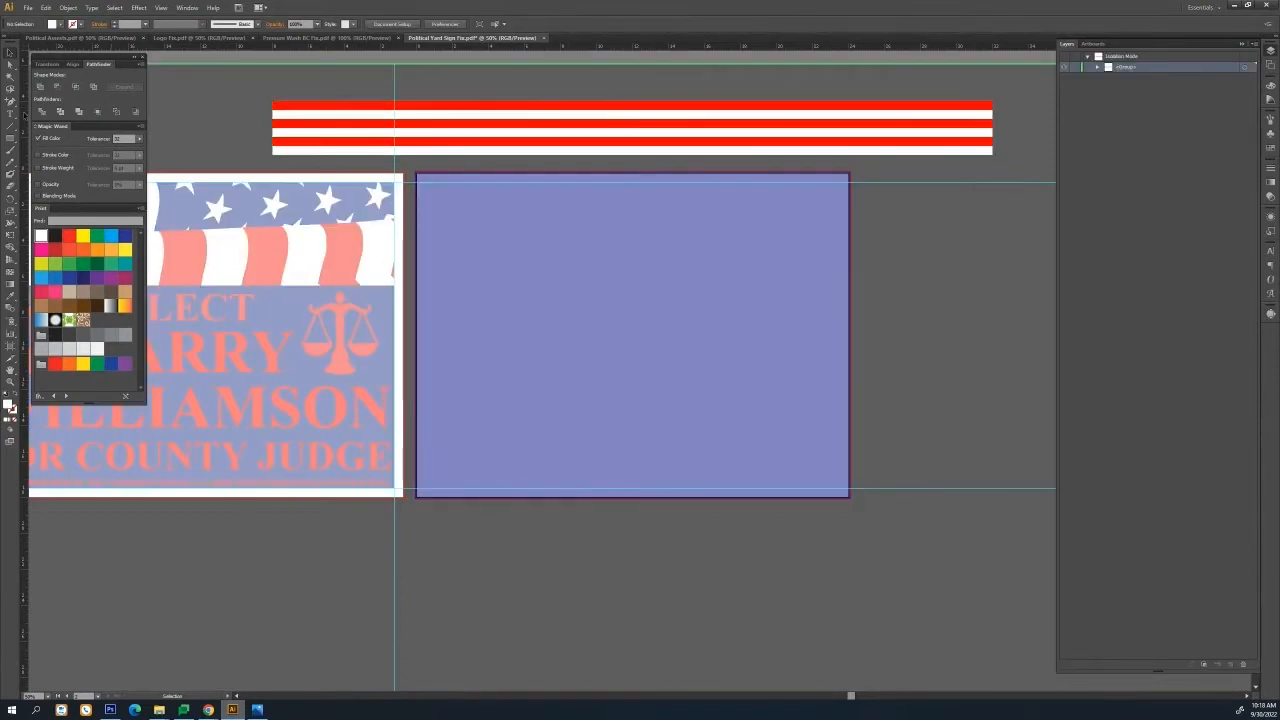
pyautogui.click(650, 102)
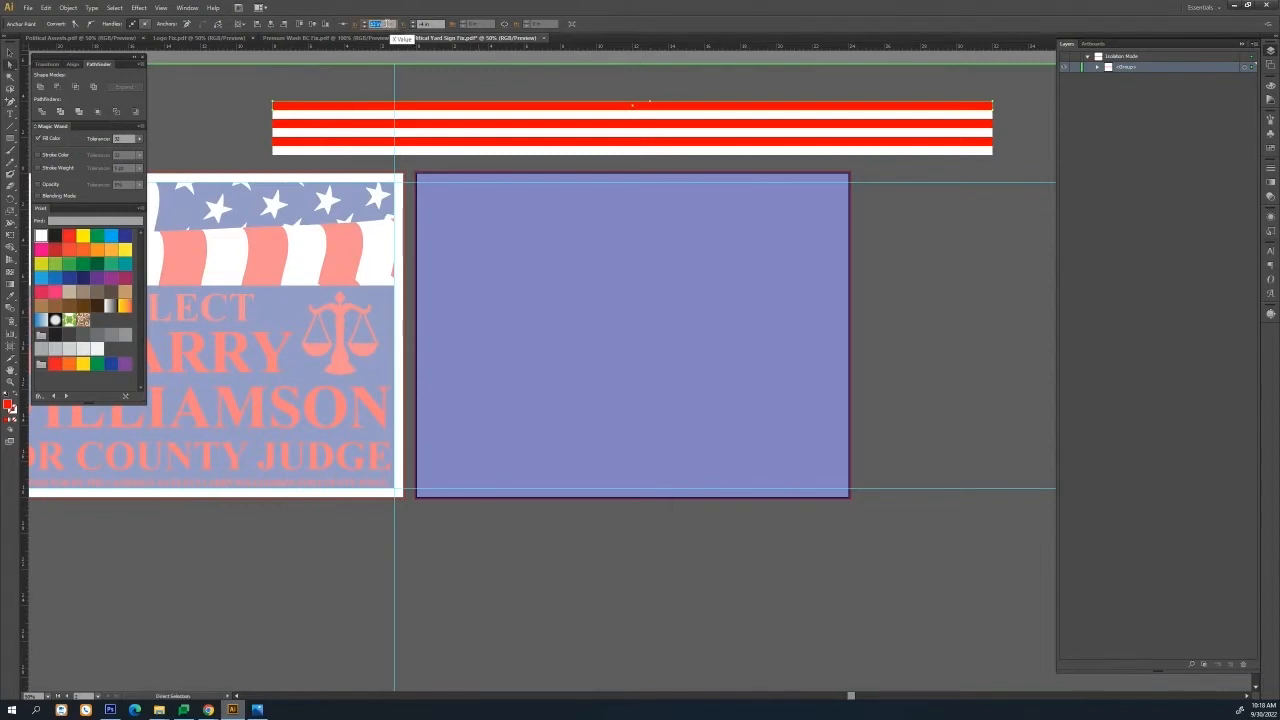
pyautogui.doubleClick(697, 182)
pyautogui.moveTo(633, 140); pyautogui.dragTo(626, 624)
pyautogui.click(605, 520)
# Rotate the top and bottom stripe bands by 10° each
pyautogui.click(520, 146)
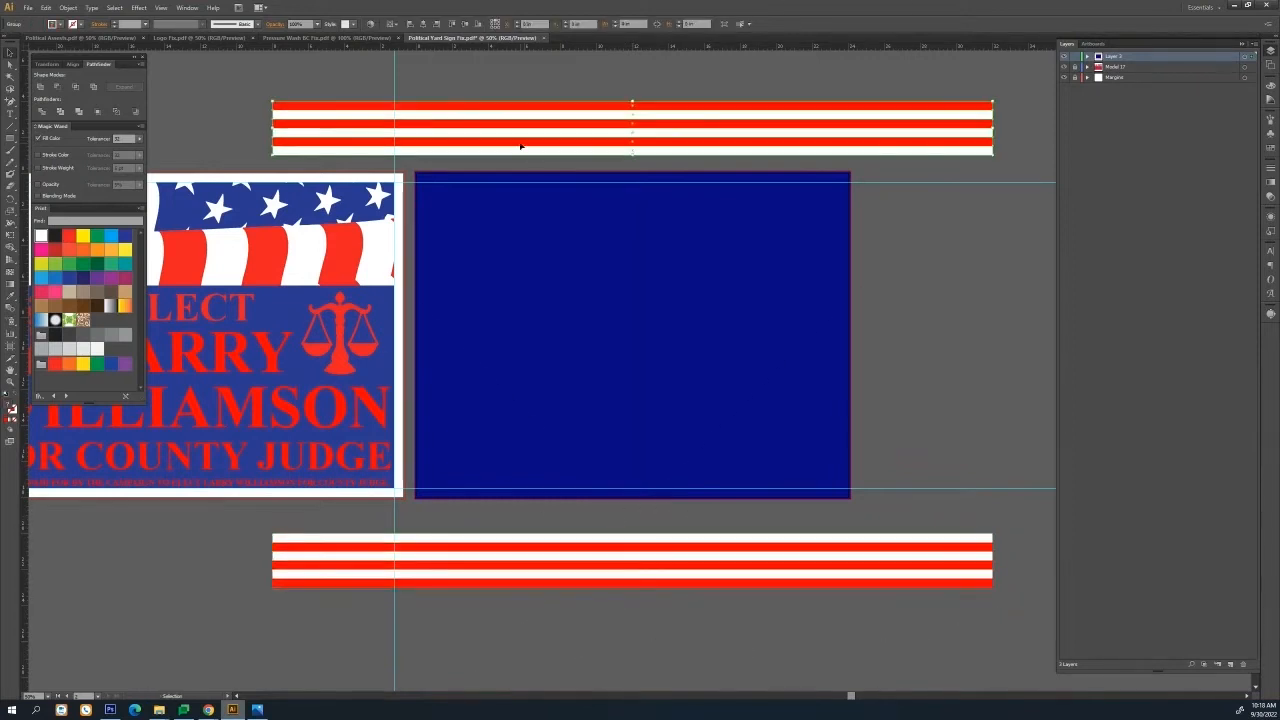
pyautogui.click(75, 9)
pyautogui.moveTo(100, 23)
pyautogui.click(258, 42)
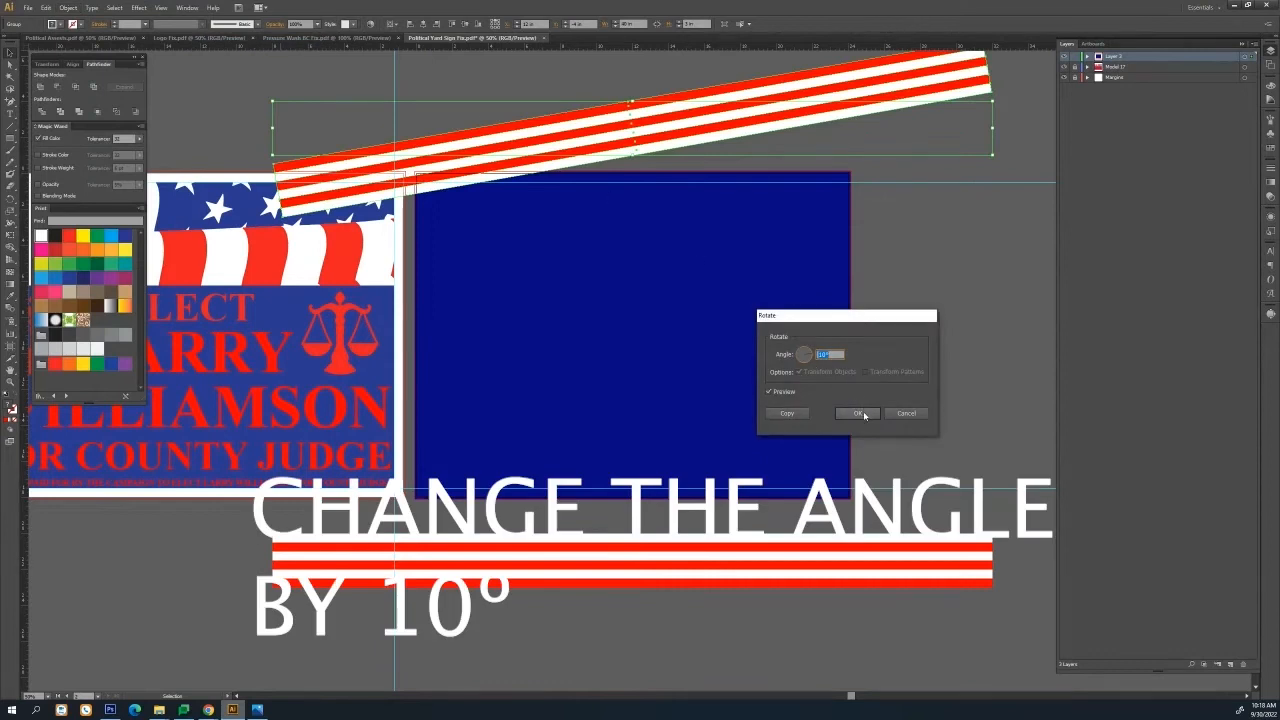
pyautogui.click(864, 415)
pyautogui.click(754, 546)
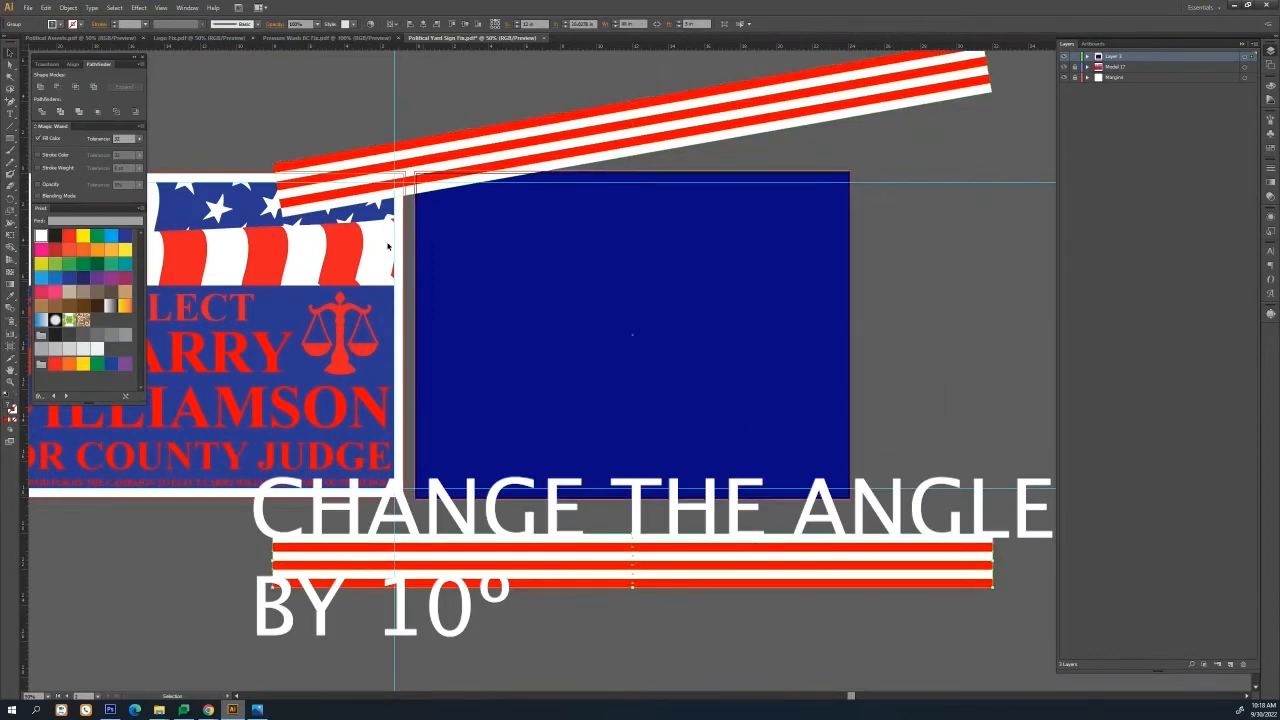
pyautogui.click(68, 9)
pyautogui.moveTo(100, 19)
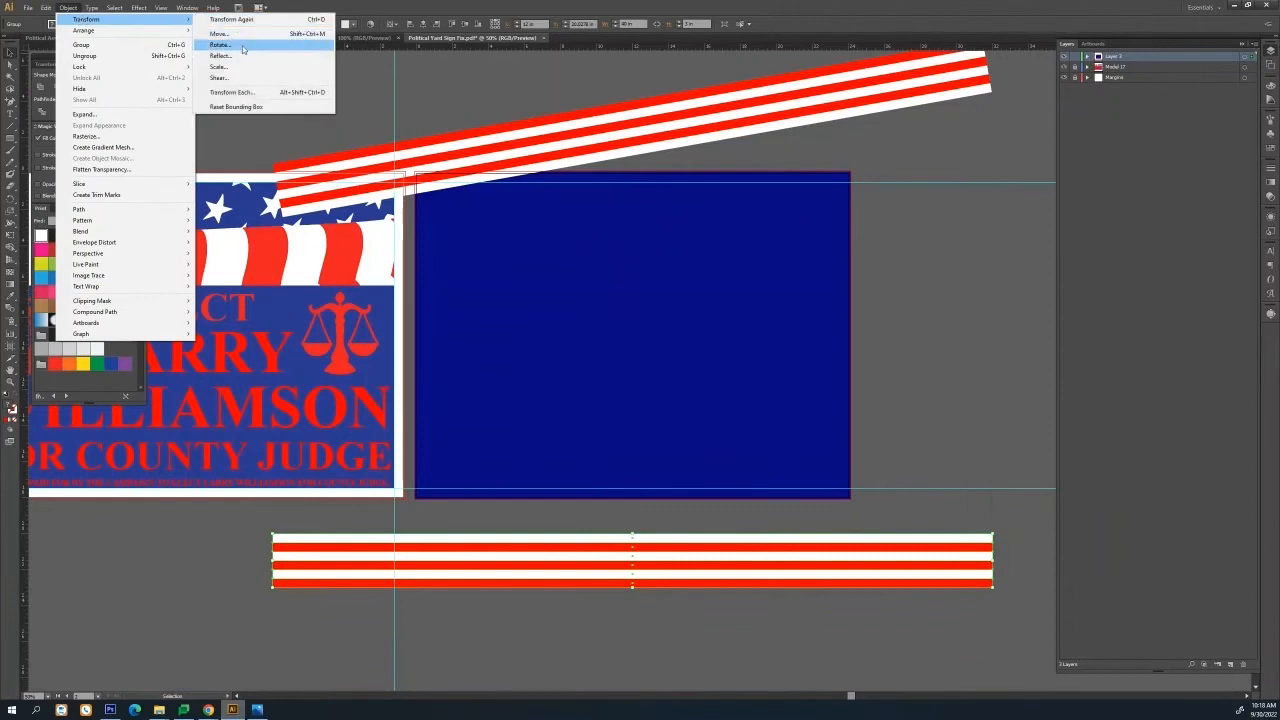
pyautogui.click(237, 45)
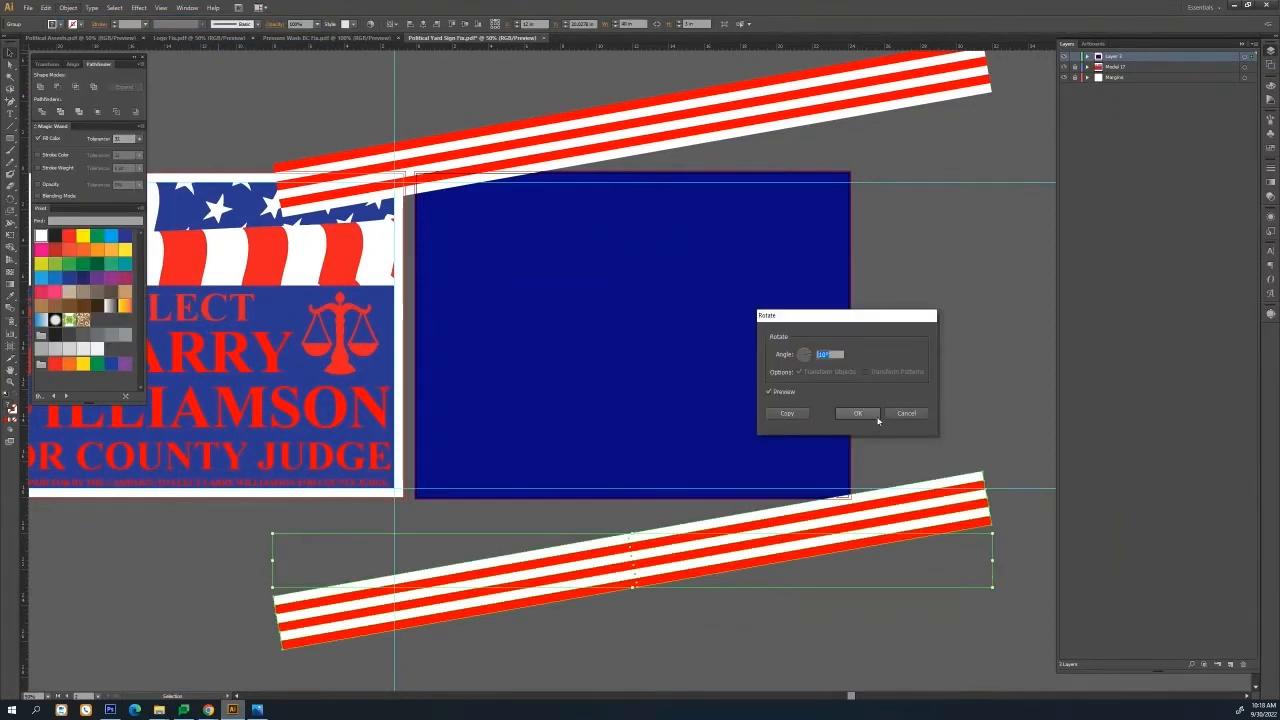
pyautogui.click(859, 417)
# Resize the navy rectangle to 23 × 17 in and centre it on the artboard
pyautogui.click(674, 376)
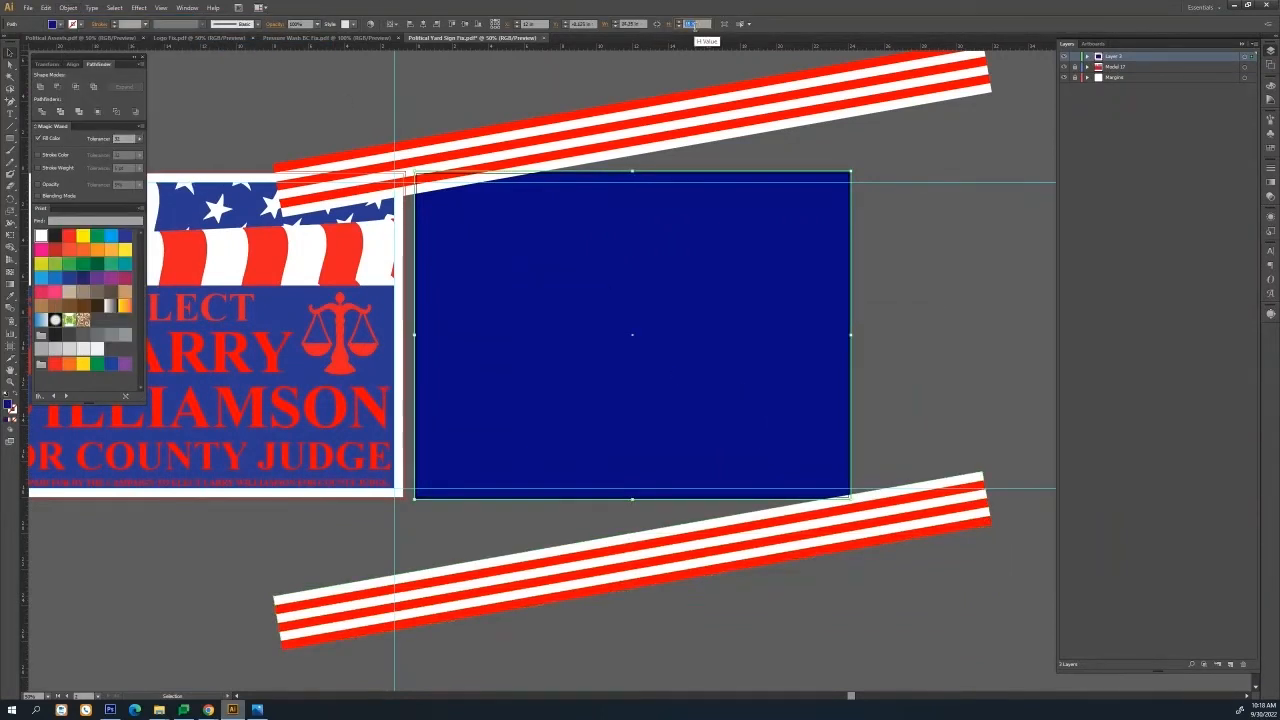
pyautogui.press('Down')
pyautogui.click(638, 25)
pyautogui.press('Down')
pyautogui.press('Down')
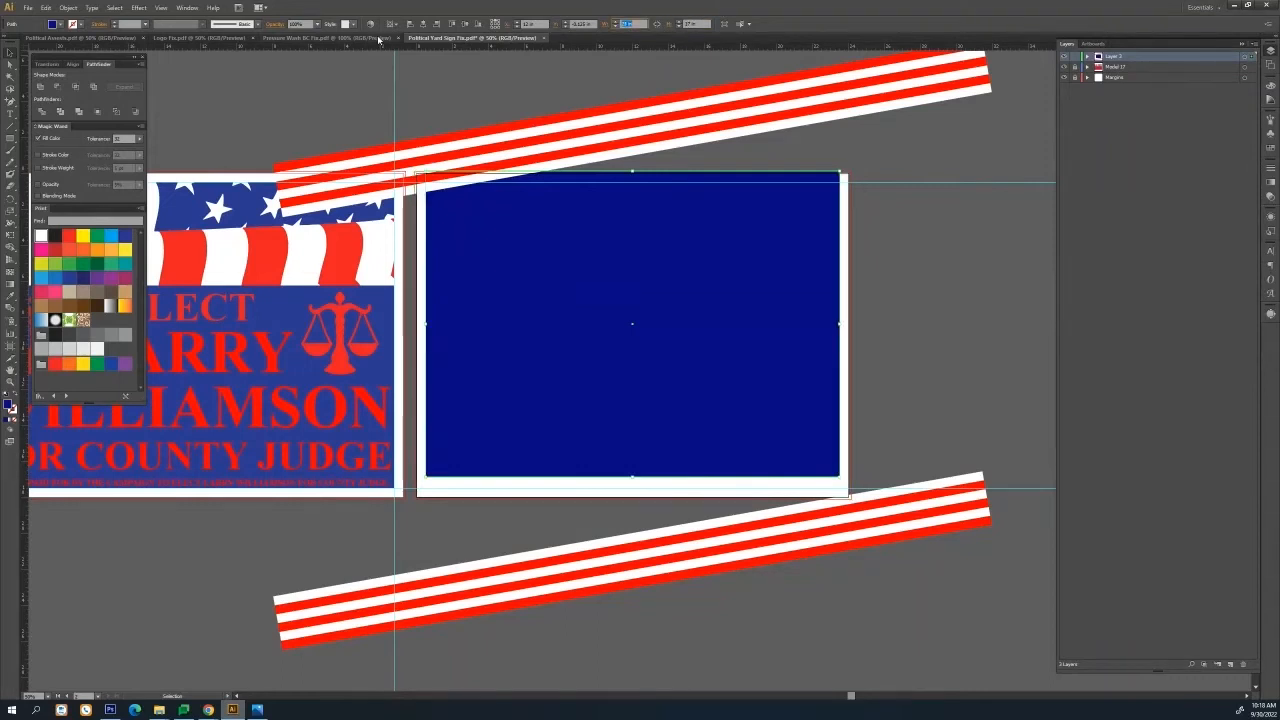
pyautogui.click(424, 25)
pyautogui.click(465, 25)
pyautogui.click(881, 265)
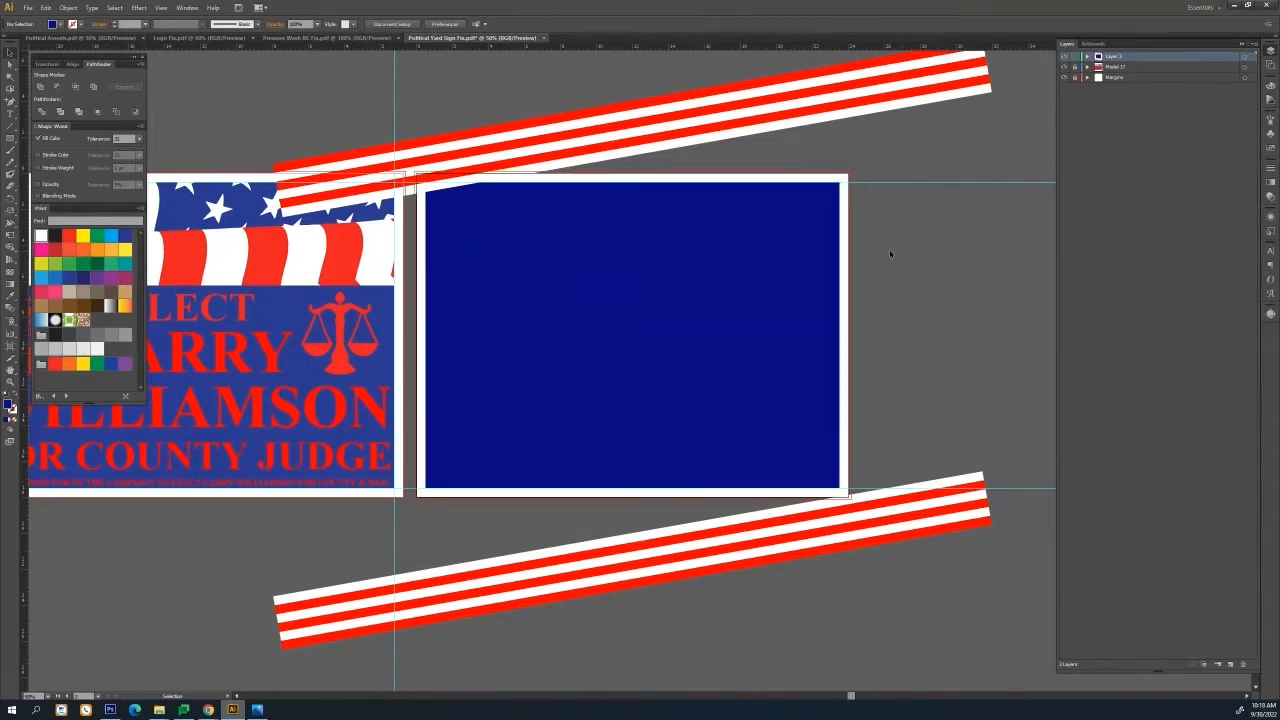
pyautogui.moveTo(889, 249); pyautogui.dragTo(883, 273)
# Add a copy of the vertical margin guide further right, lock Margins, and return to Layer 3
pyautogui.click(1076, 78)
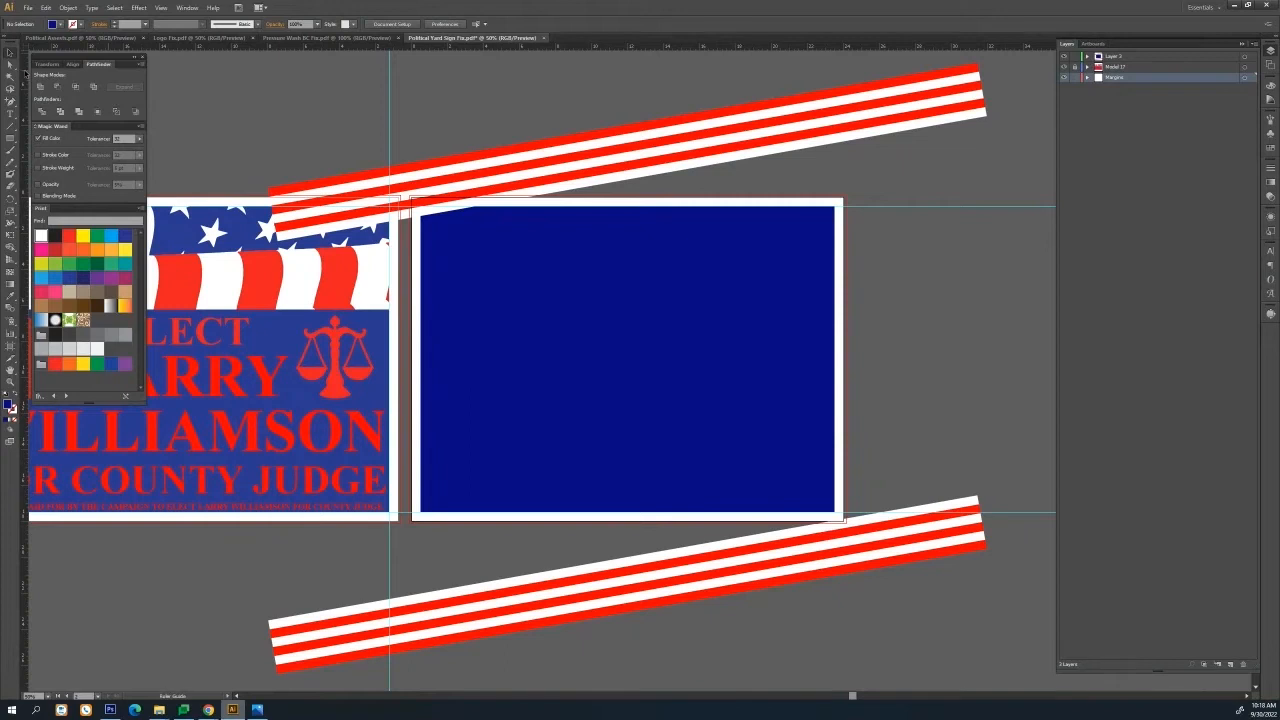
pyautogui.click(421, 82)
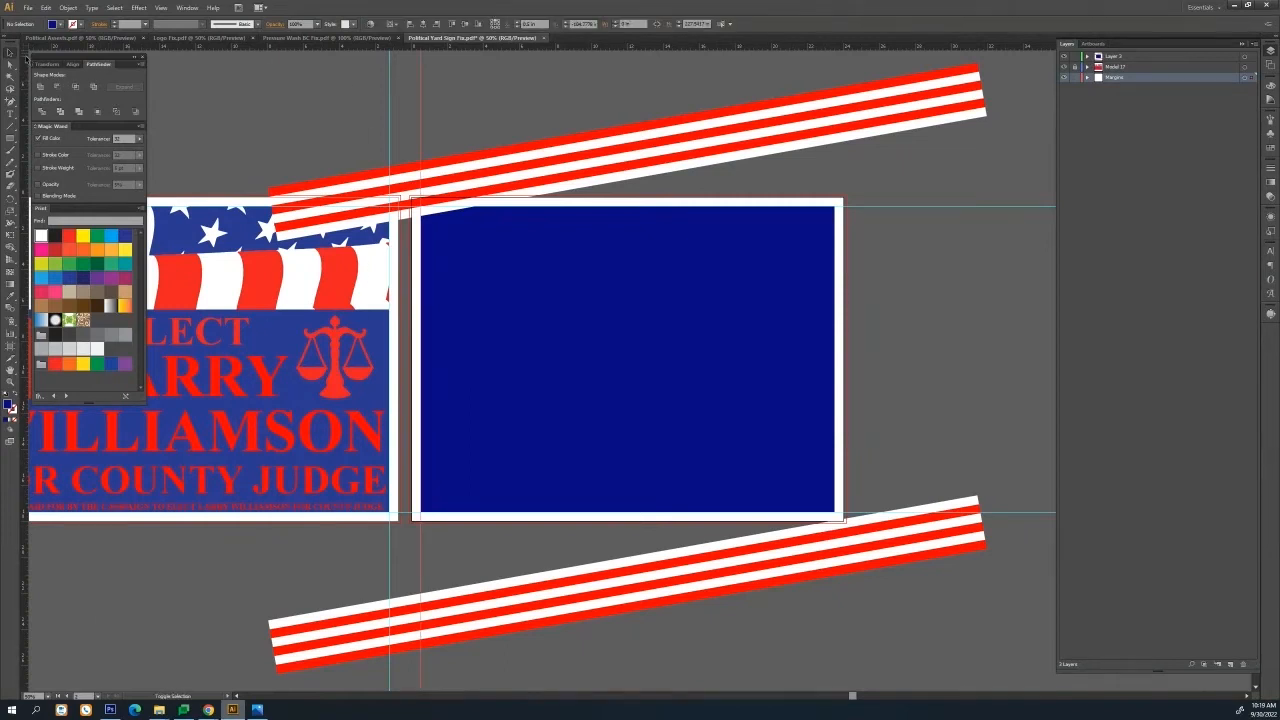
pyautogui.moveTo(825, 128); pyautogui.dragTo(836, 167)
pyautogui.click(1075, 78)
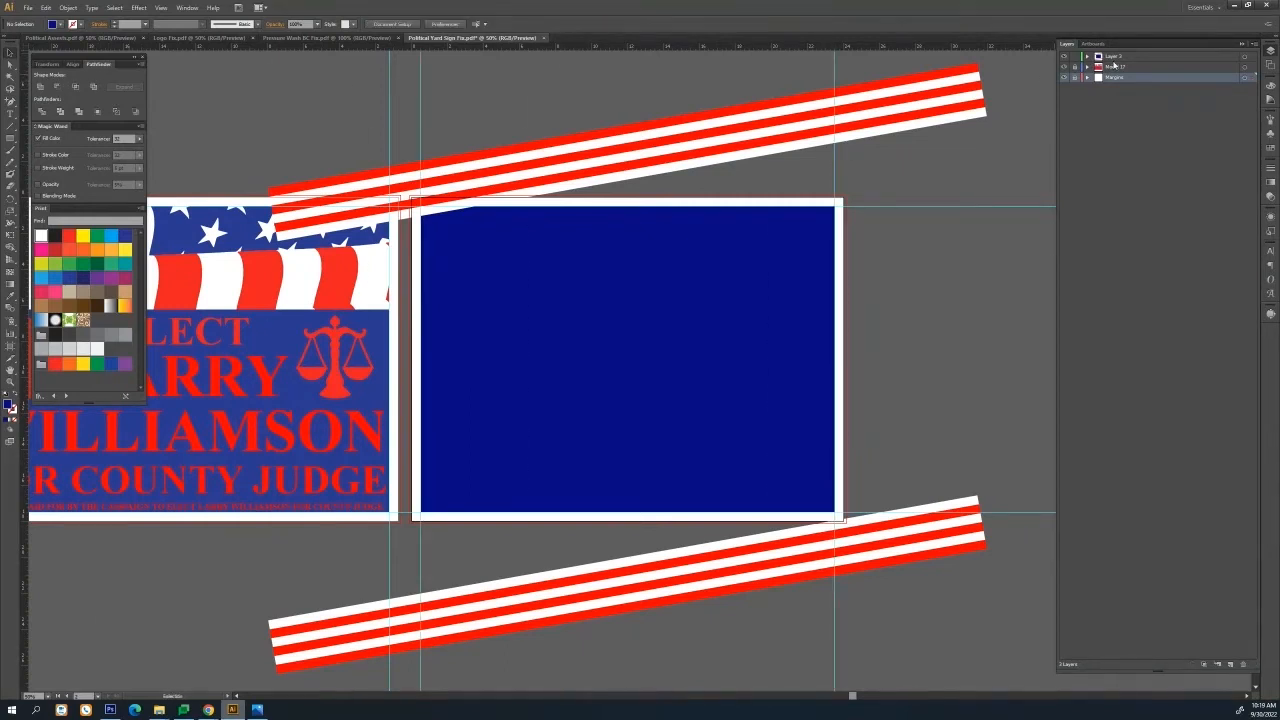
pyautogui.click(1122, 57)
# Move the upper stripe band onto the navy panel's top-left corner
pyautogui.moveTo(700, 121); pyautogui.dragTo(592, 272)
pyautogui.hotkey('ctrl', 'shift', 'a')
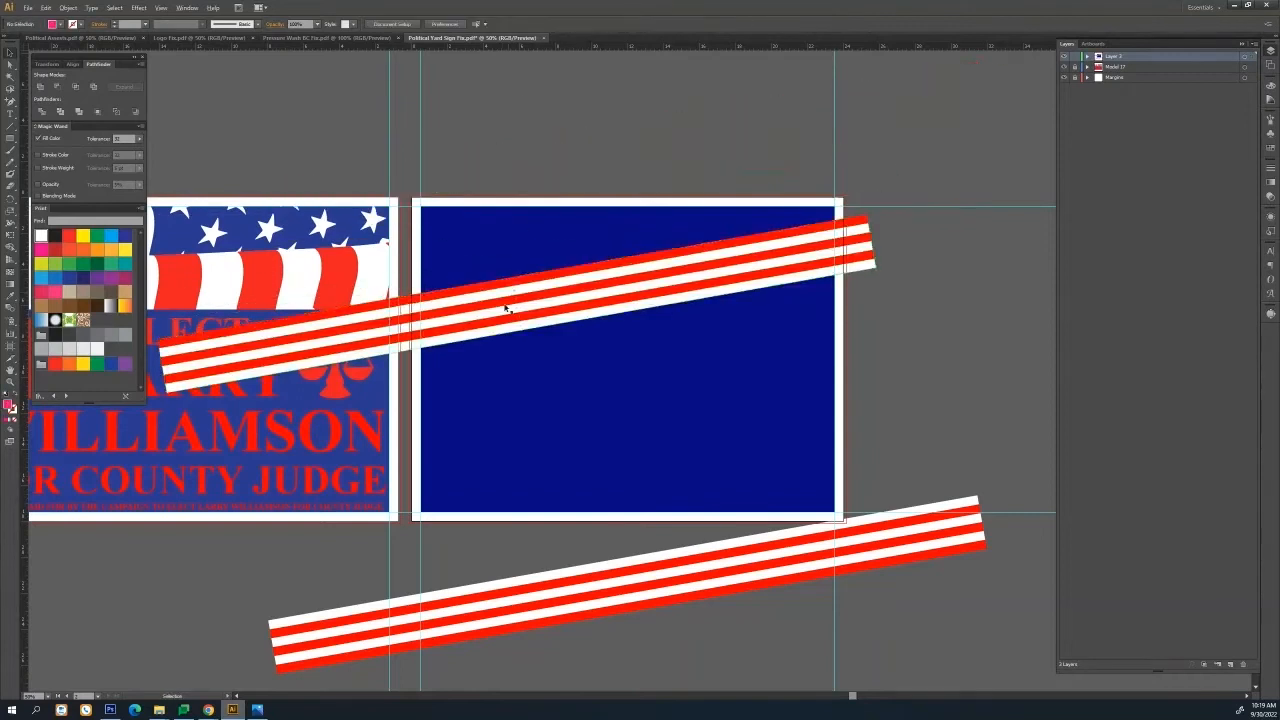
pyautogui.scroll(3, 506, 306)
pyautogui.click(468, 182)
pyautogui.moveTo(455, 241); pyautogui.dragTo(469, 369)
pyautogui.moveTo(555, 313); pyautogui.dragTo(281, 100)
pyautogui.hotkey('ctrl', 'shift', 'a')
pyautogui.scroll(-3, 380, 186)
# Move the lower stripe band onto the navy panel's bottom-right corner
pyautogui.moveTo(570, 505); pyautogui.dragTo(785, 398)
pyautogui.scroll(2, 746, 425)
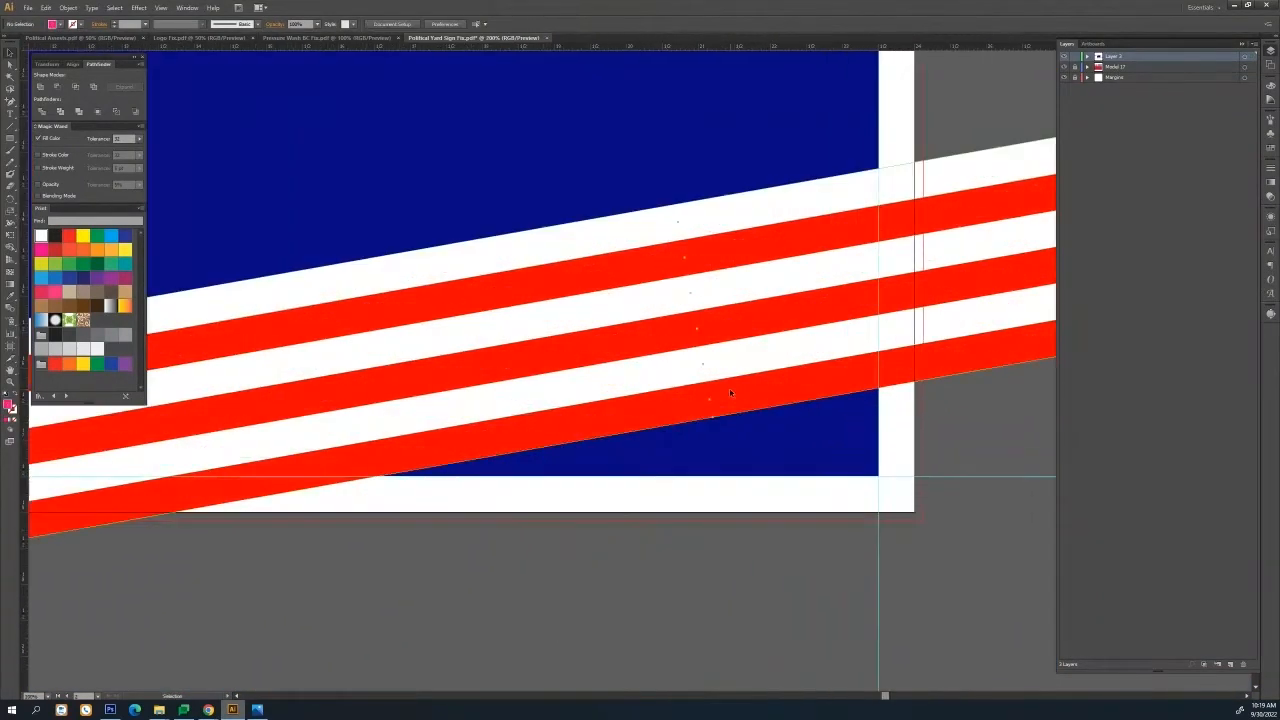
pyautogui.click(745, 446)
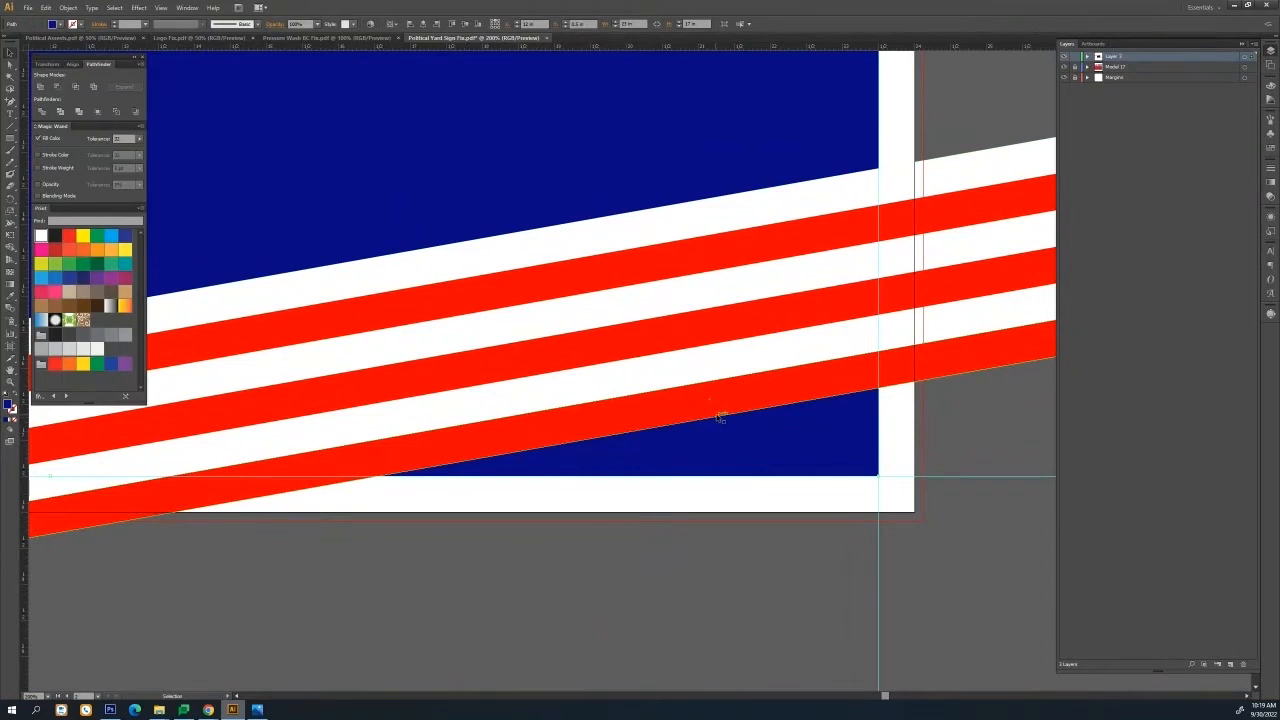
pyautogui.moveTo(712, 420); pyautogui.dragTo(880, 479)
pyautogui.click(765, 543)
pyautogui.scroll(-4, 708, 531)
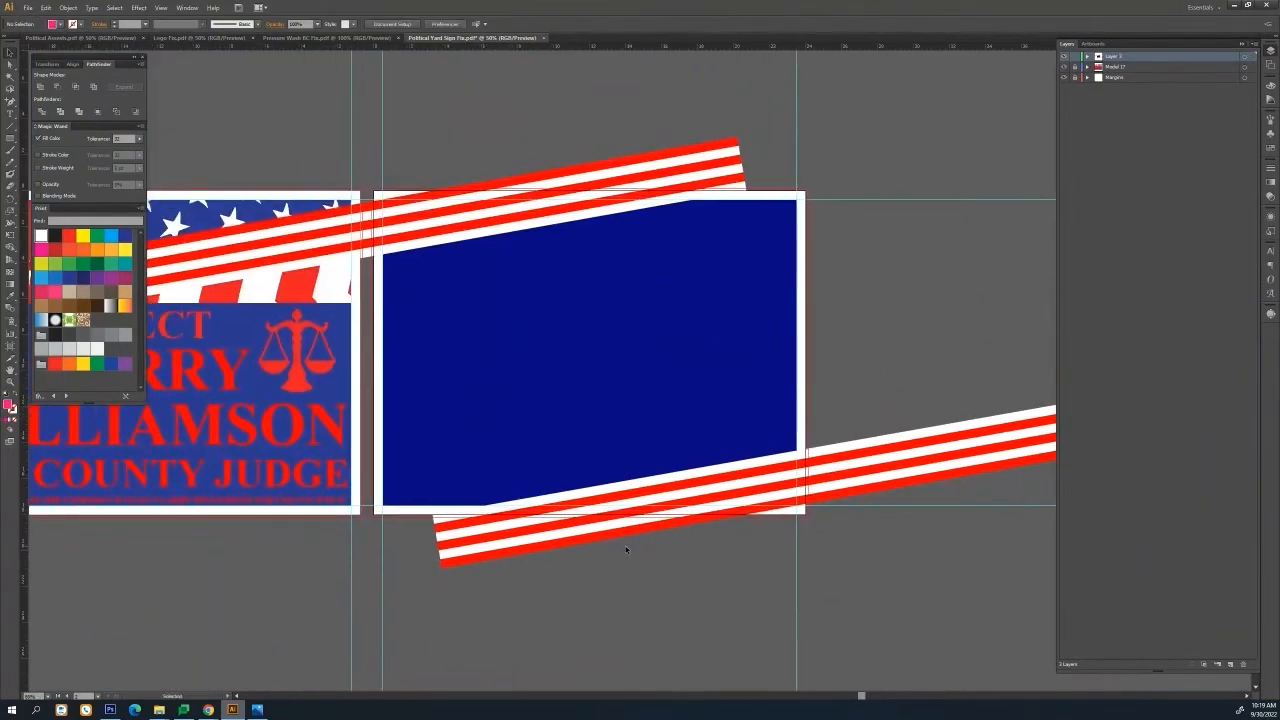
# Trim away all stripe pieces overhanging the navy panel with the Shape Builder tool
pyautogui.click(622, 350)
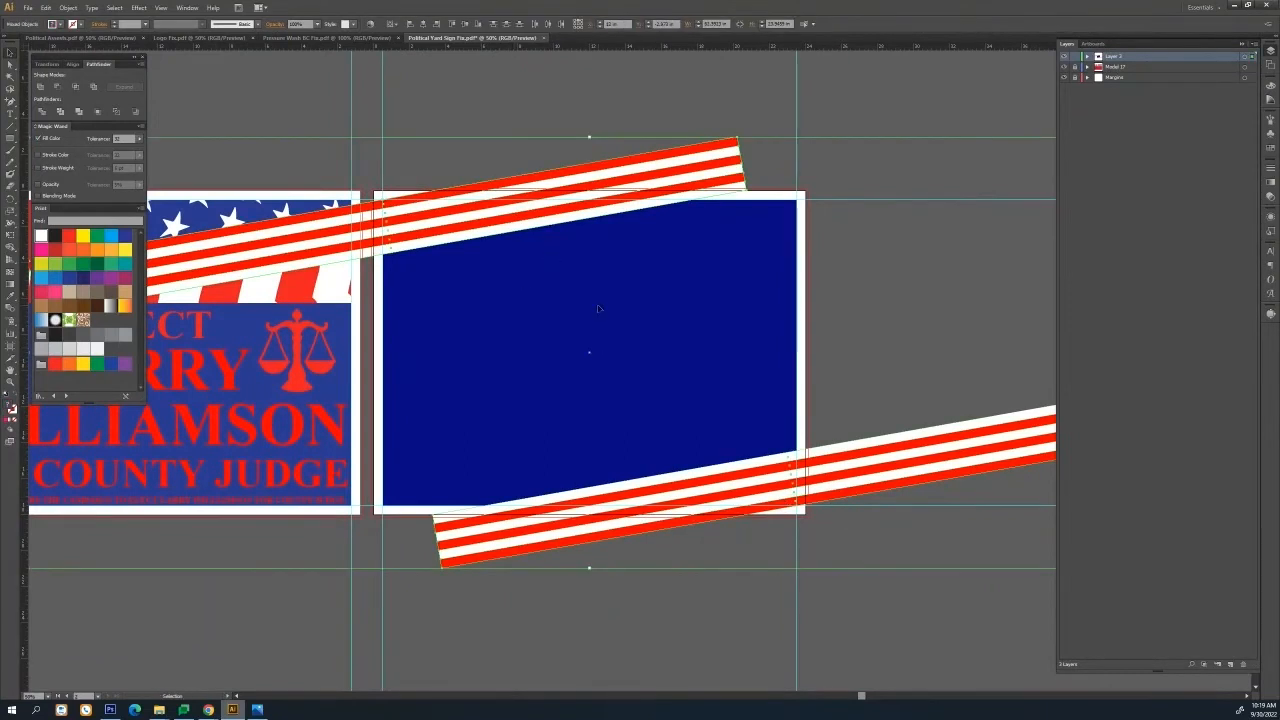
pyautogui.click(11, 245)
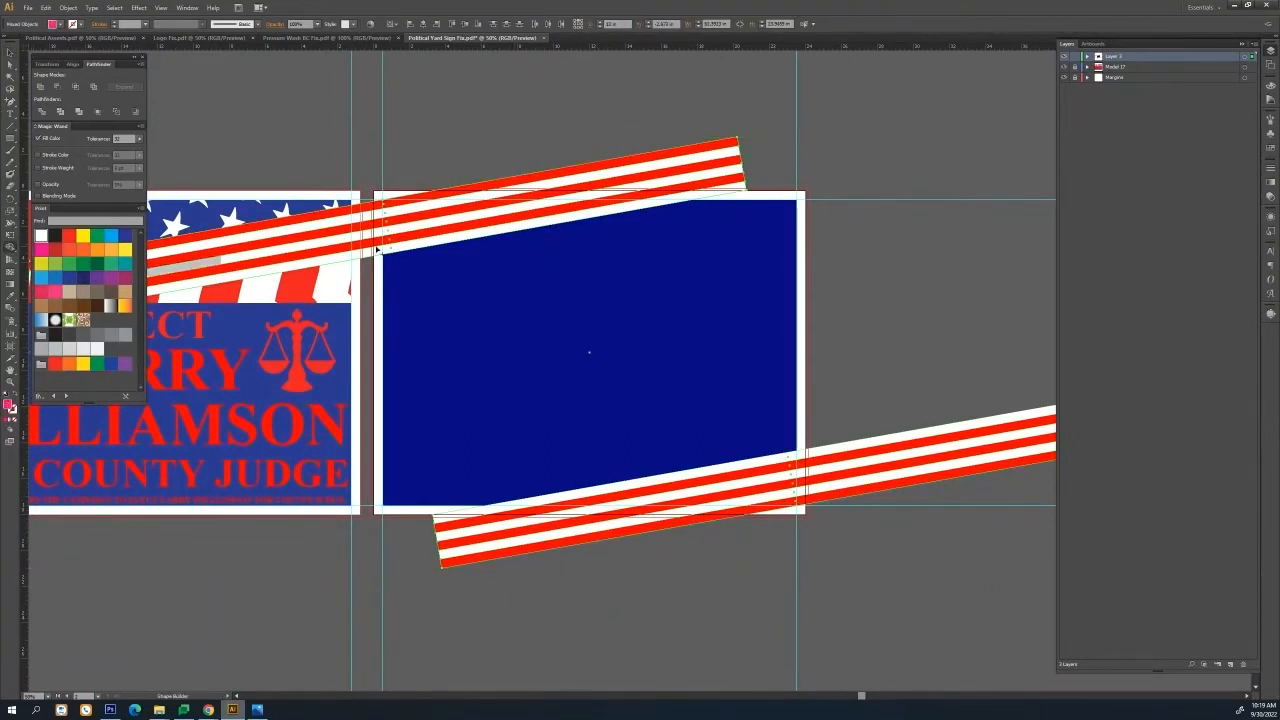
pyautogui.scroll(2, 715, 170)
pyautogui.moveTo(737, 92); pyautogui.dragTo(767, 215)
pyautogui.hscroll(-5, 533, 363)
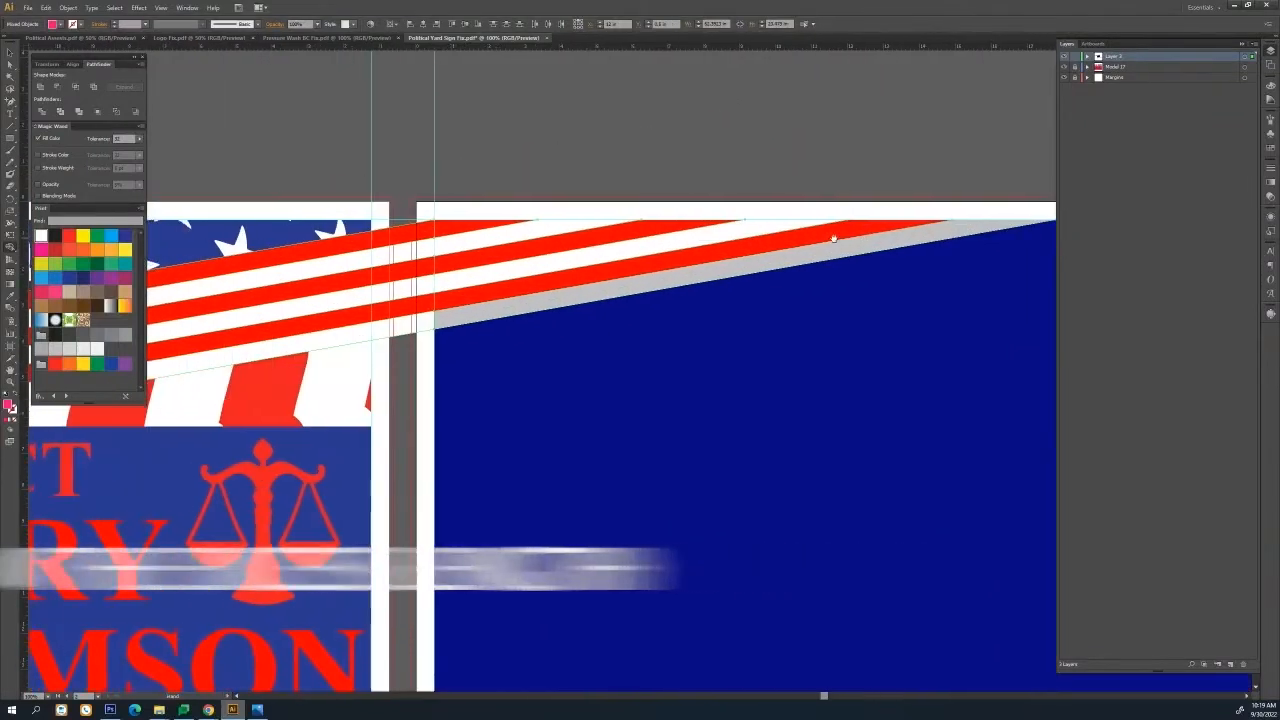
pyautogui.moveTo(539, 375); pyautogui.dragTo(538, 210)
pyautogui.moveTo(817, 362); pyautogui.dragTo(489, 280)
pyautogui.scroll(-2, 560, 285)
pyautogui.moveTo(670, 405); pyautogui.dragTo(553, 345)
pyautogui.moveTo(851, 492); pyautogui.dragTo(815, 378)
pyautogui.scroll(2, 465, 545)
pyautogui.moveTo(497, 556); pyautogui.dragTo(385, 364)
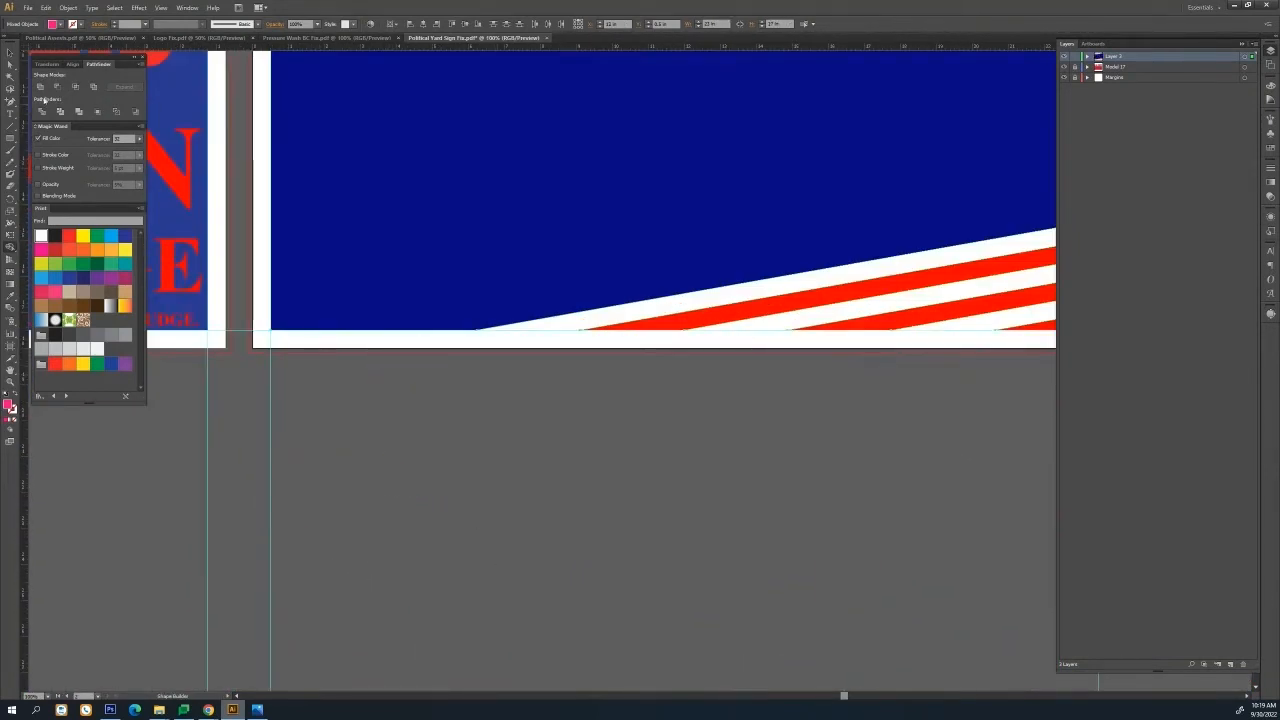
# Deselect the artwork, view the trimmed panel, and expand Layer 3's contents
pyautogui.click(10, 53)
pyautogui.rightClick(550, 431)
pyautogui.click(517, 429)
pyautogui.scroll(-1, 412, 411)
pyautogui.moveTo(587, 283); pyautogui.dragTo(602, 470)
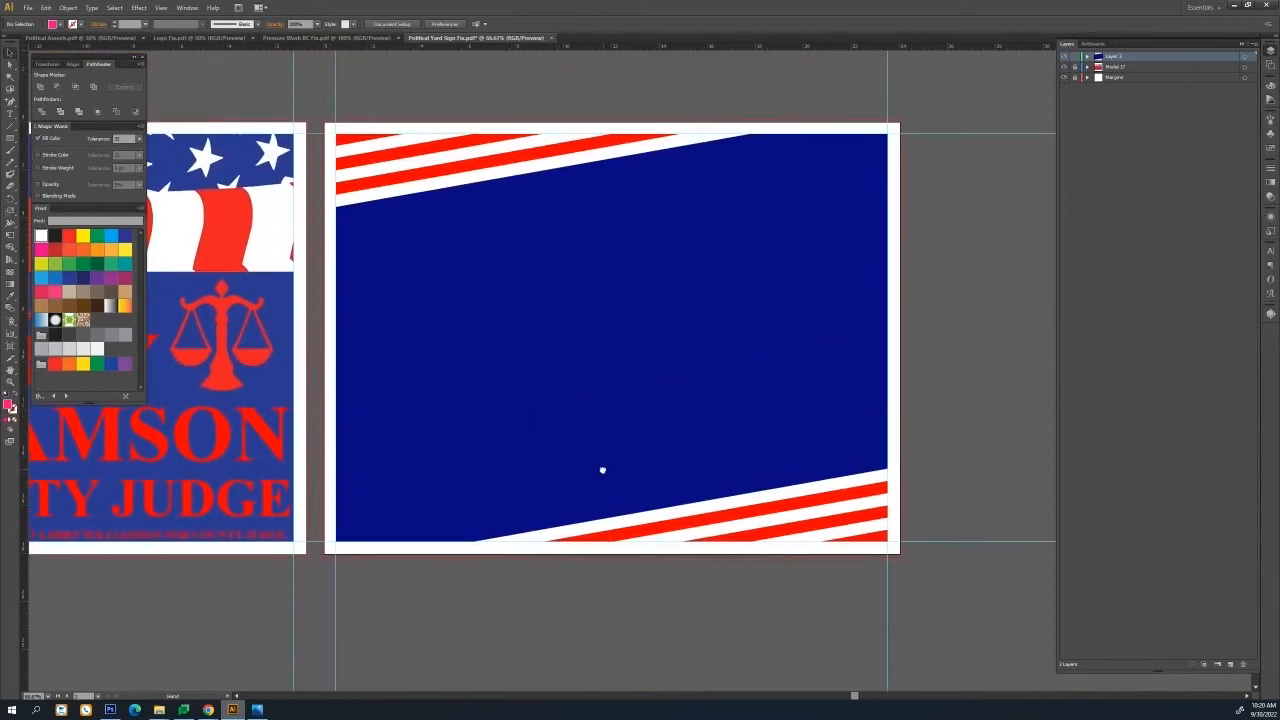
pyautogui.click(1088, 57)
# Move the top-left stripes group to the top of the stacking order
pyautogui.click(570, 147)
pyautogui.moveTo(1145, 78); pyautogui.dragTo(1145, 61)
pyautogui.click(928, 94)
pyautogui.scroll(-1, 590, 262)
pyautogui.moveTo(590, 262); pyautogui.dragTo(770, 238)
# Draw a star above the navy panel and make it 1 inch wide
pyautogui.click(10, 115)
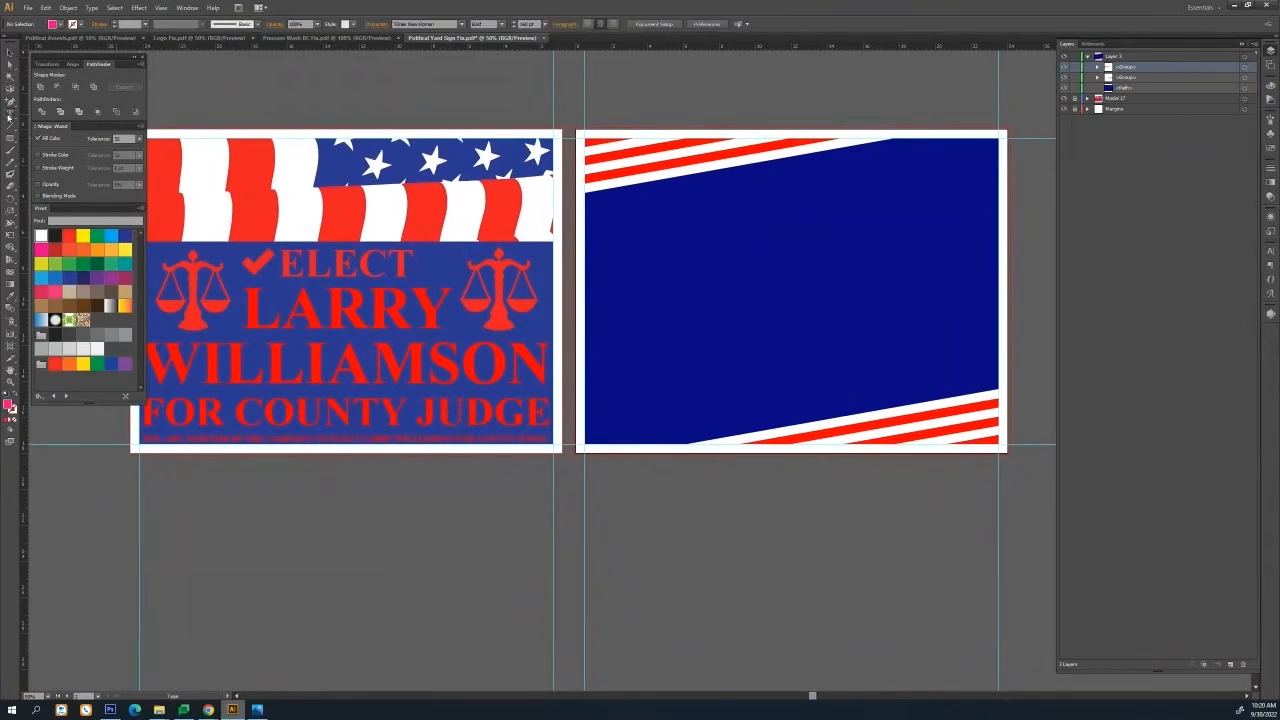
pyautogui.click(8, 53)
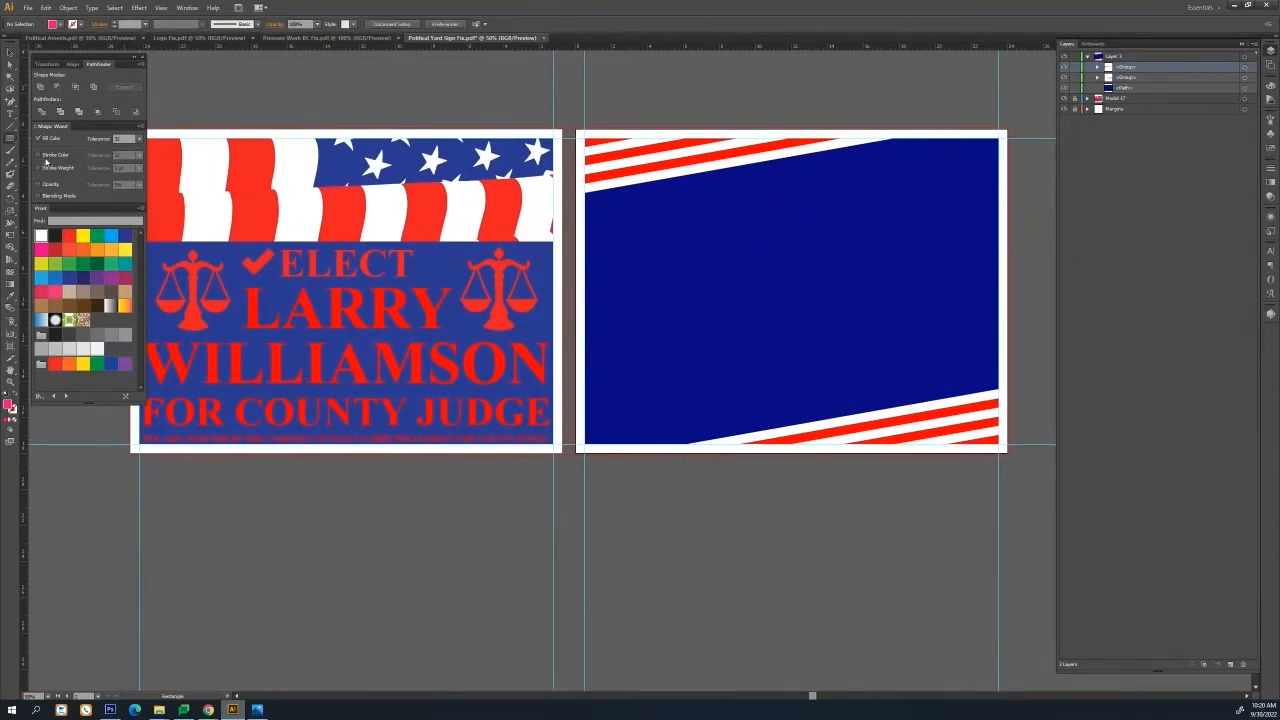
pyautogui.moveTo(622, 96); pyautogui.dragTo(630, 102)
pyautogui.hotkey('ctrl', 'z')
pyautogui.click(7, 54)
pyautogui.doubleClick(638, 26)
pyautogui.write('1')
pyautogui.press('Return')
pyautogui.write('1')
pyautogui.press('Return')
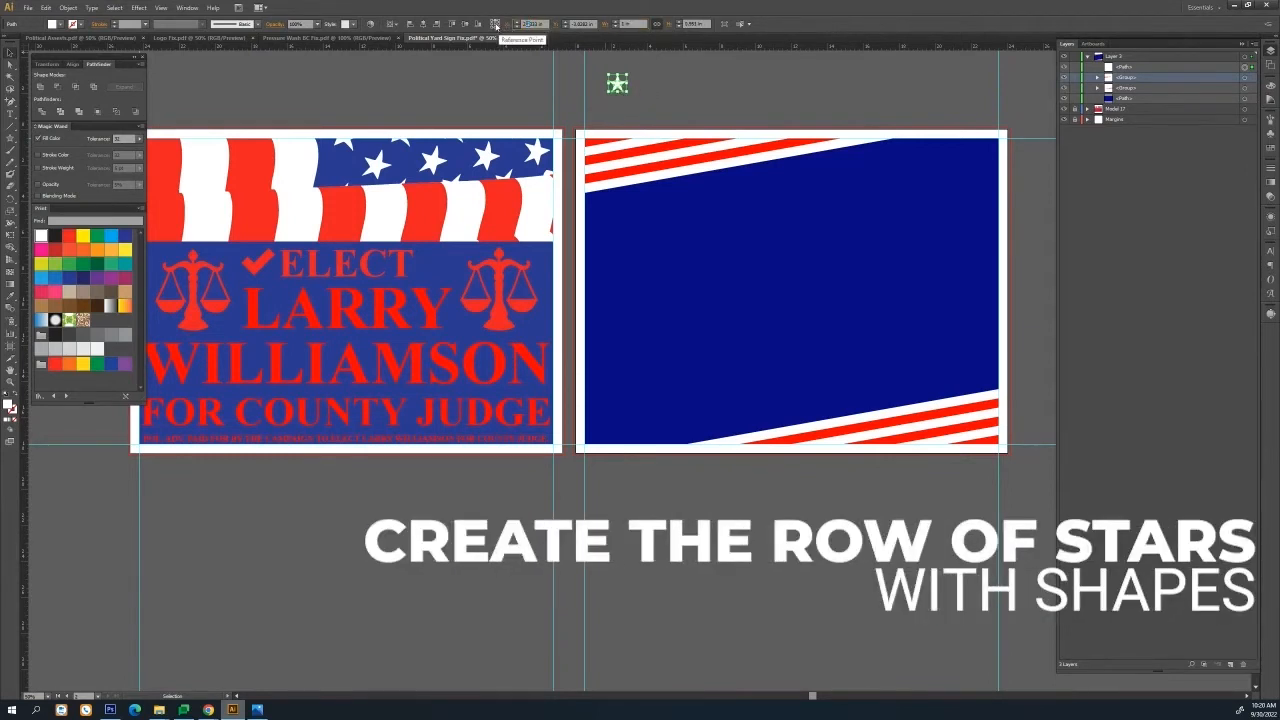
# Position the 1-inch star at Y -2 in above the panel
pyautogui.doubleClick(582, 24)
pyautogui.write('-2')
pyautogui.press('Return')
pyautogui.press('Up')
pyautogui.click(677, 95)
pyautogui.moveTo(660, 106); pyautogui.dragTo(560, 81)
pyautogui.scroll(1, 583, 132)
# Place the star at X 2 in and add copies stepping 2 in out to X 10 in
pyautogui.click(429, 121)
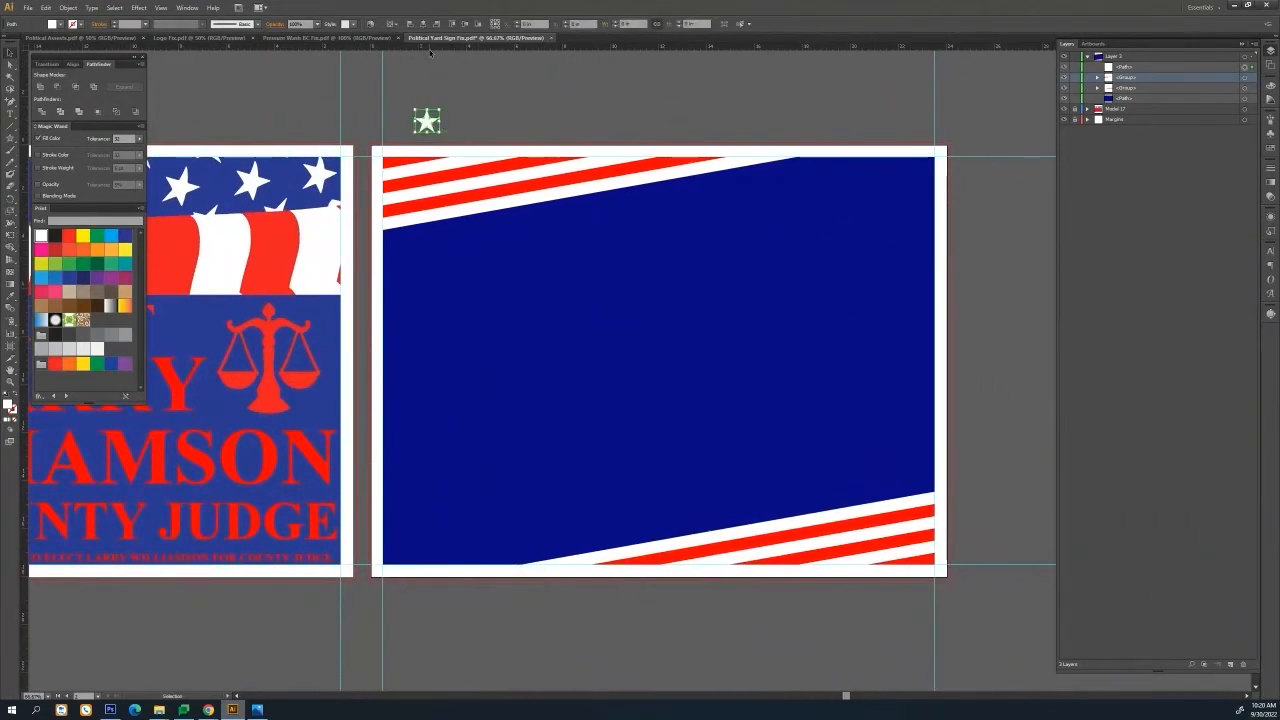
pyautogui.click(534, 24)
pyautogui.press('Down')
pyautogui.press('Down')
pyautogui.press('Up')
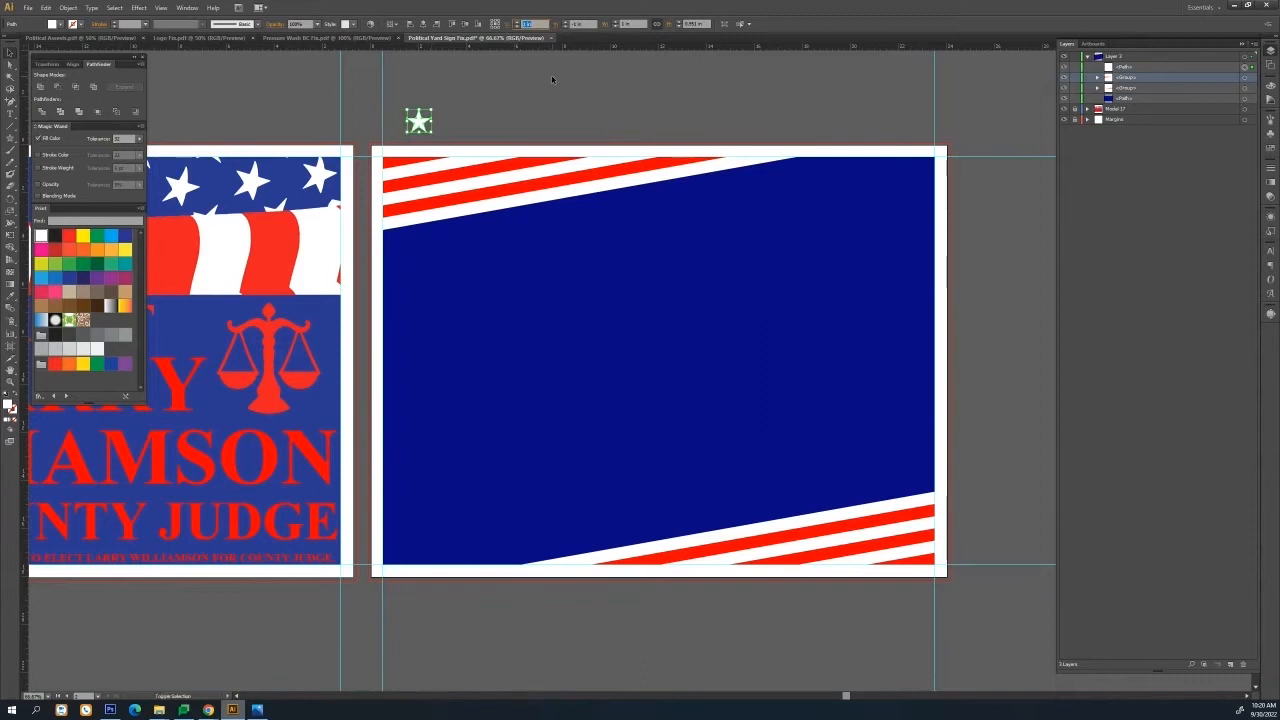
pyautogui.moveTo(418, 121); pyautogui.dragTo(864, 119)
pyautogui.click(534, 24)
pyautogui.press('Down')
pyautogui.click(535, 24)
pyautogui.press('Up')
pyautogui.press('Up')
pyautogui.click(540, 24)
pyautogui.press('Up')
# Keep stepping copies right at 2-inch spacing until the row holds eleven stars
pyautogui.click(532, 24)
pyautogui.press('Up')
pyautogui.click(527, 24)
pyautogui.press('Up')
pyautogui.click(530, 24)
pyautogui.press('Up')
pyautogui.press('Up')
pyautogui.press('Down')
pyautogui.click(530, 24)
pyautogui.press('Up')
pyautogui.press('Up')
pyautogui.click(530, 24)
pyautogui.press('Up')
pyautogui.press('Up')
pyautogui.click(530, 24)
pyautogui.press('Up')
pyautogui.press('Up')
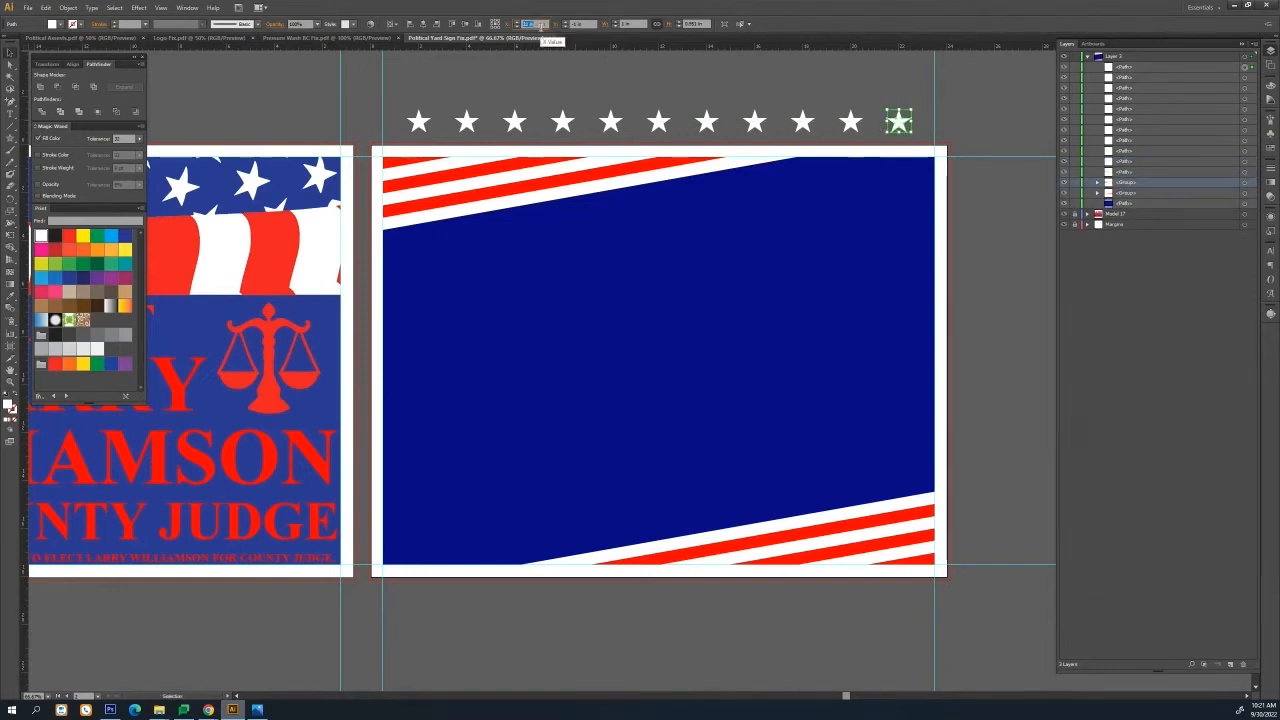
# Select all eleven stars and group them with Ctrl+G
pyautogui.click(583, 85)
pyautogui.moveTo(394, 98); pyautogui.dragTo(948, 117)
pyautogui.hotkey('ctrl', 'g')
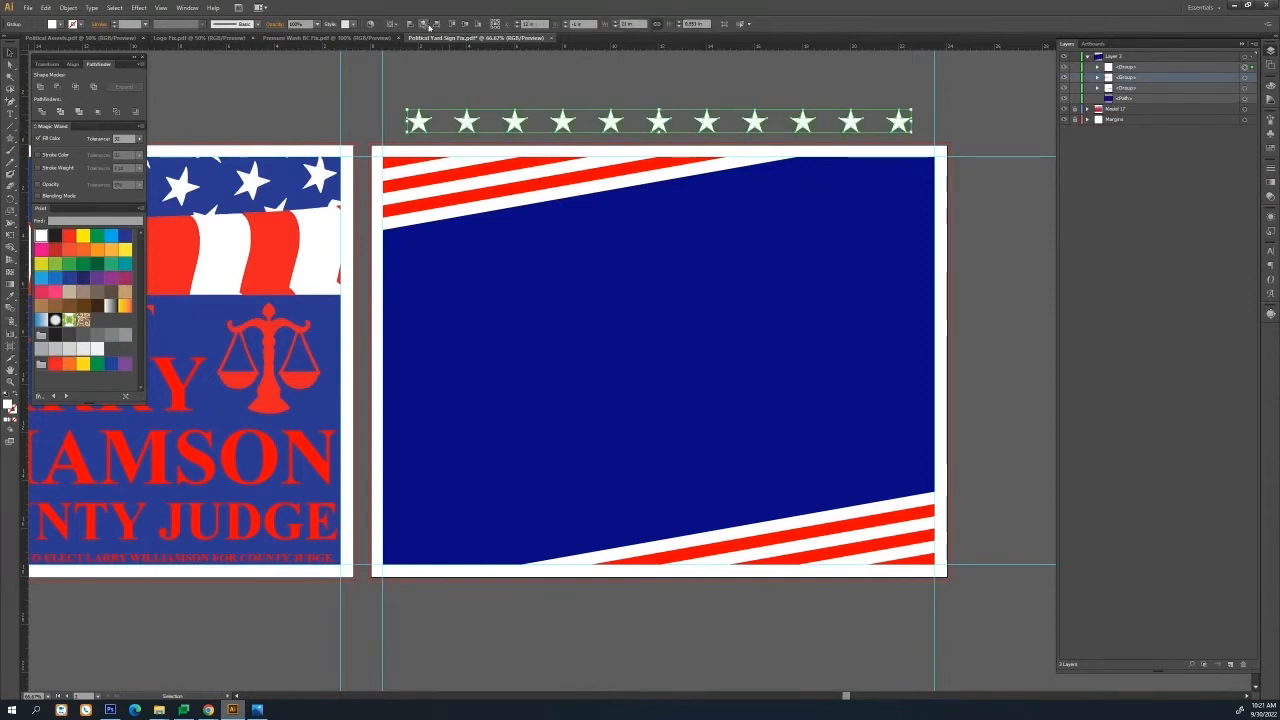
# Rotate the star row 10° and position it at X 12 in, Y 2.15 in
pyautogui.click(68, 7)
pyautogui.moveTo(90, 19)
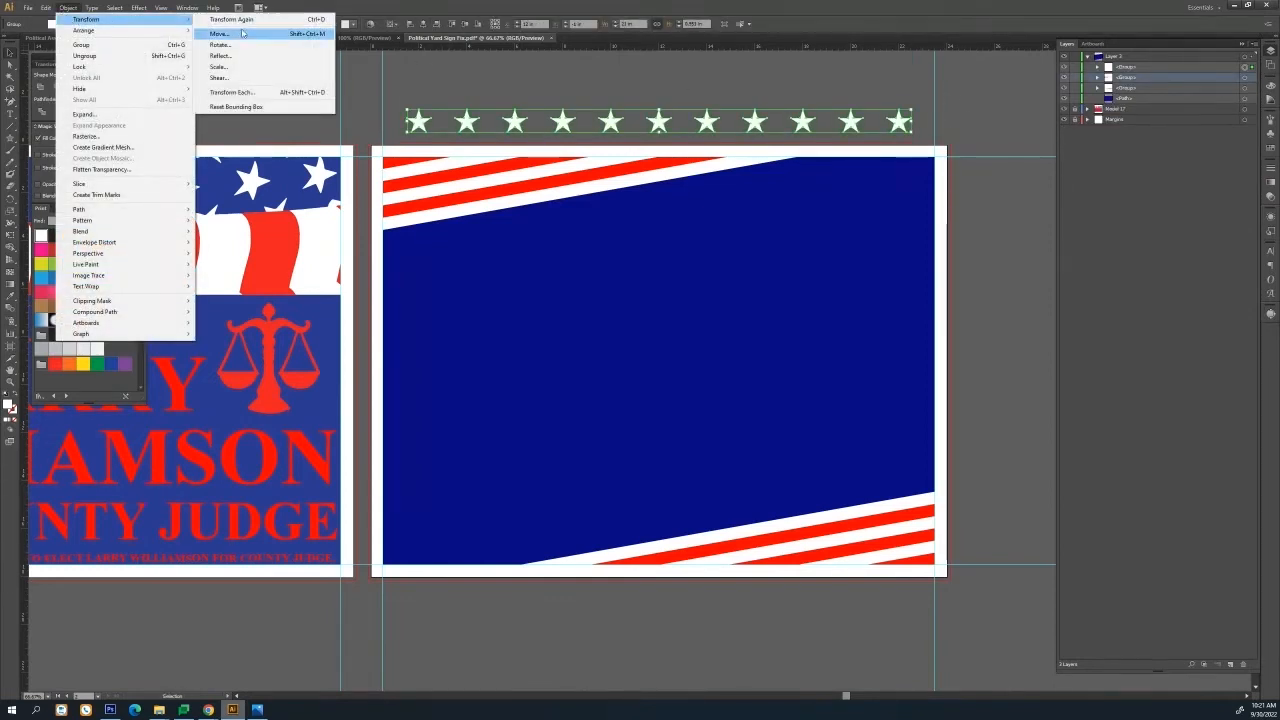
pyautogui.click(219, 45)
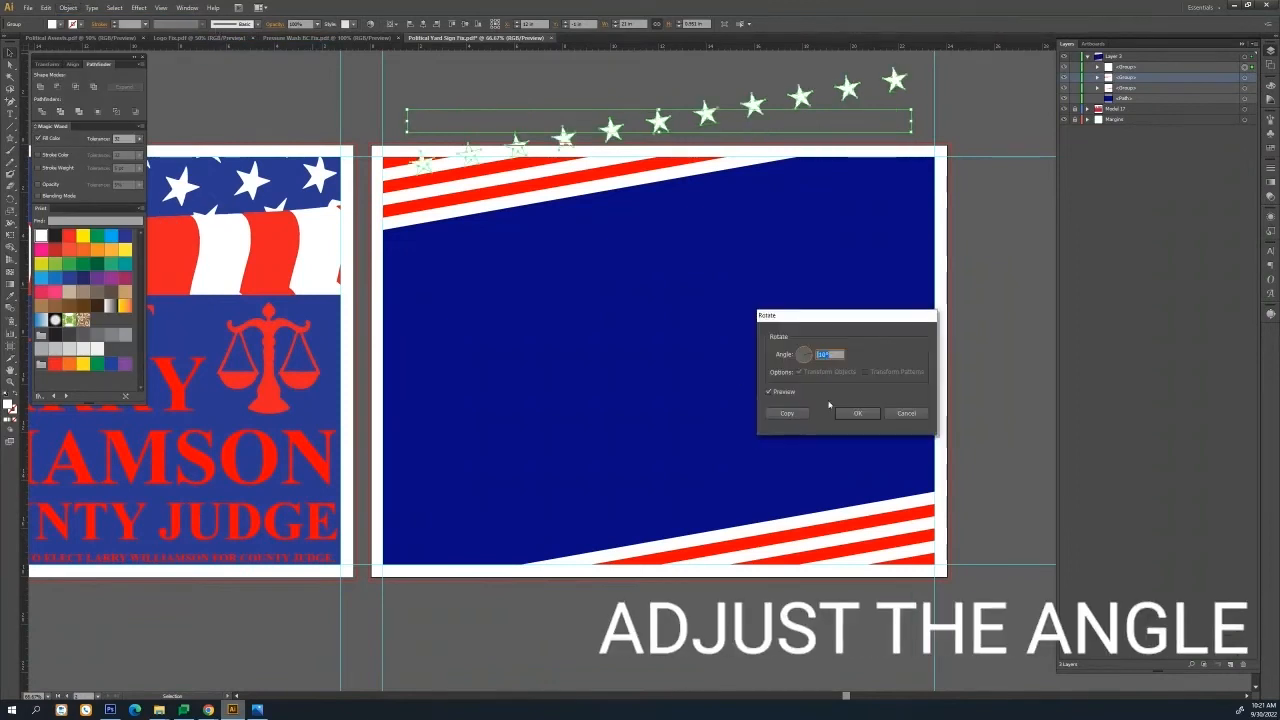
pyautogui.click(856, 412)
pyautogui.click(542, 24)
pyautogui.press('Up')
pyautogui.click(591, 24)
pyautogui.press('Up')
pyautogui.press('Up')
pyautogui.press('Up')
pyautogui.write('2.15')
pyautogui.press('Return')
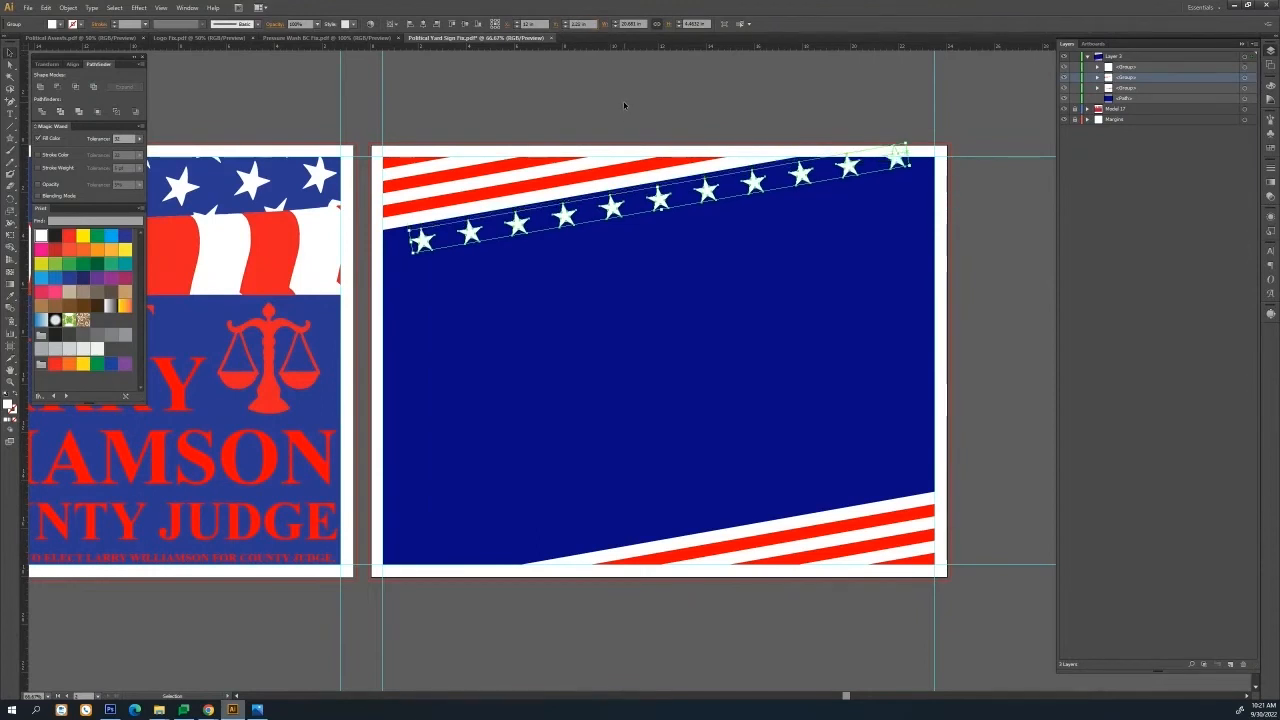
# Duplicate the star row and move the copy down onto the bottom stripes
pyautogui.moveTo(646, 218); pyautogui.dragTo(646, 334)
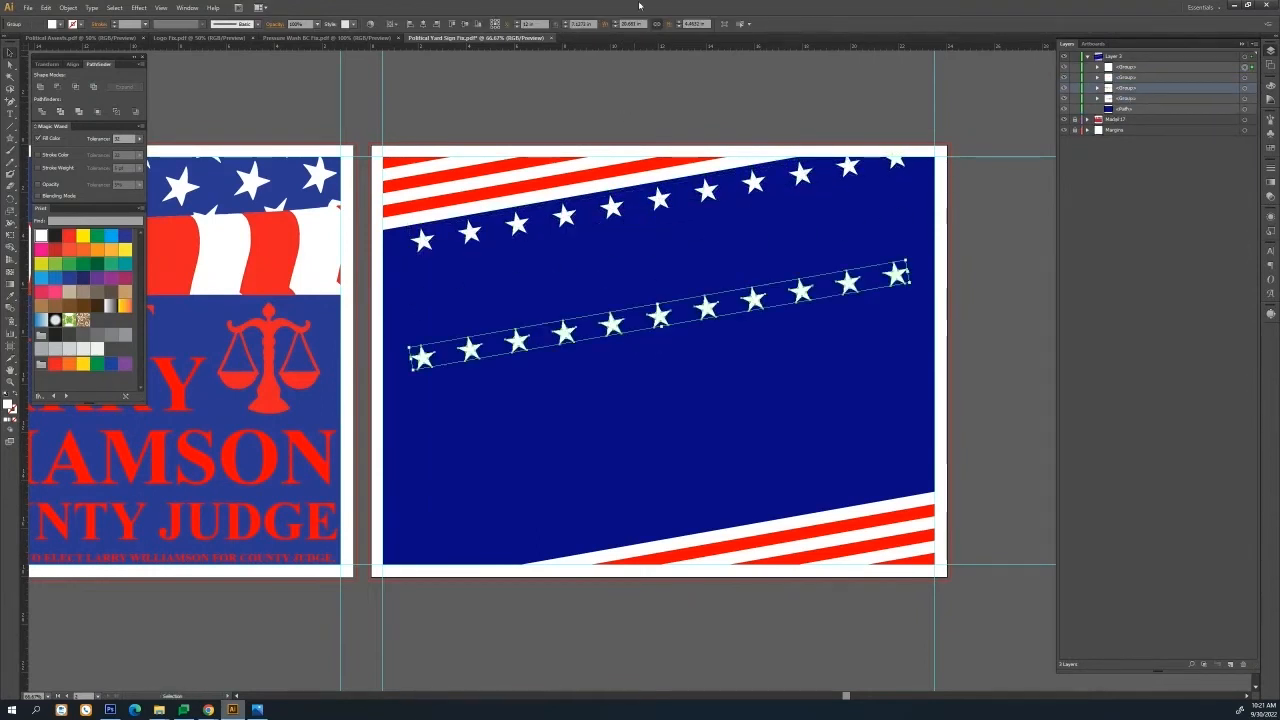
pyautogui.click(576, 24)
pyautogui.press('Up')
pyautogui.press('Up')
pyautogui.press('Up')
pyautogui.press('Up')
pyautogui.press('Up')
pyautogui.press('Up')
pyautogui.press('Up')
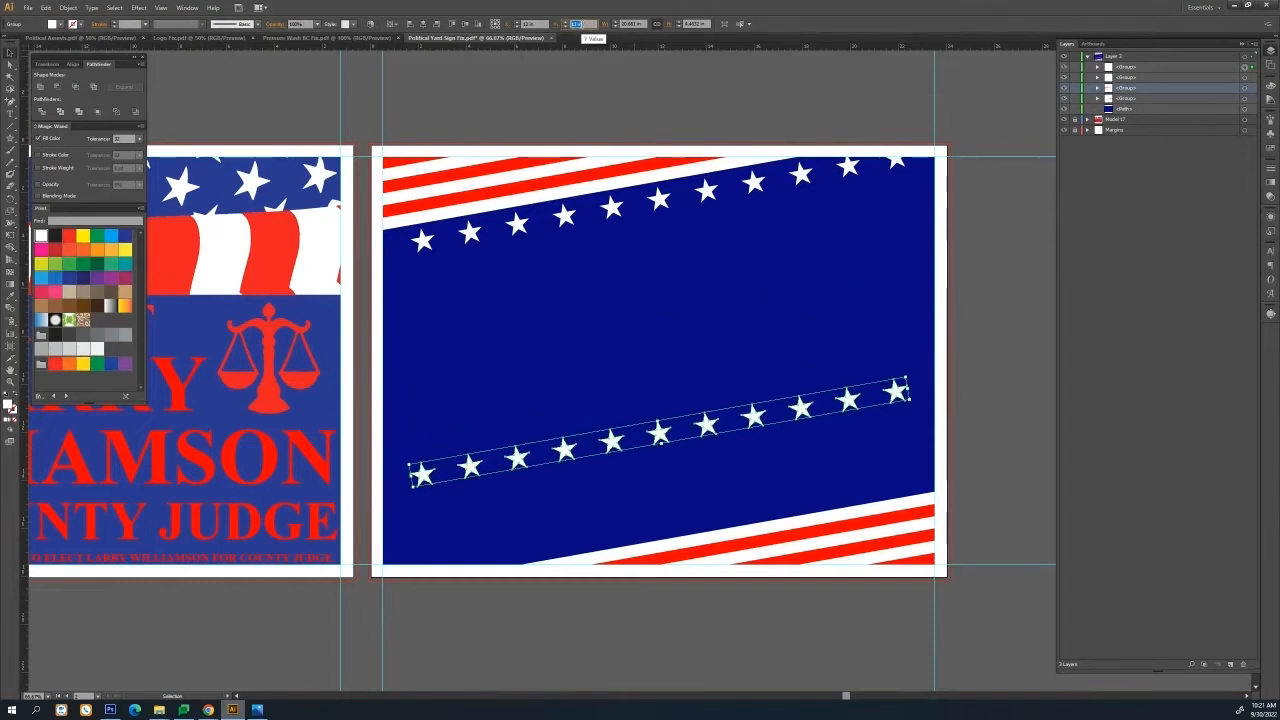
pyautogui.press('Up')
pyautogui.press('Up')
pyautogui.press('Up')
pyautogui.press('Up')
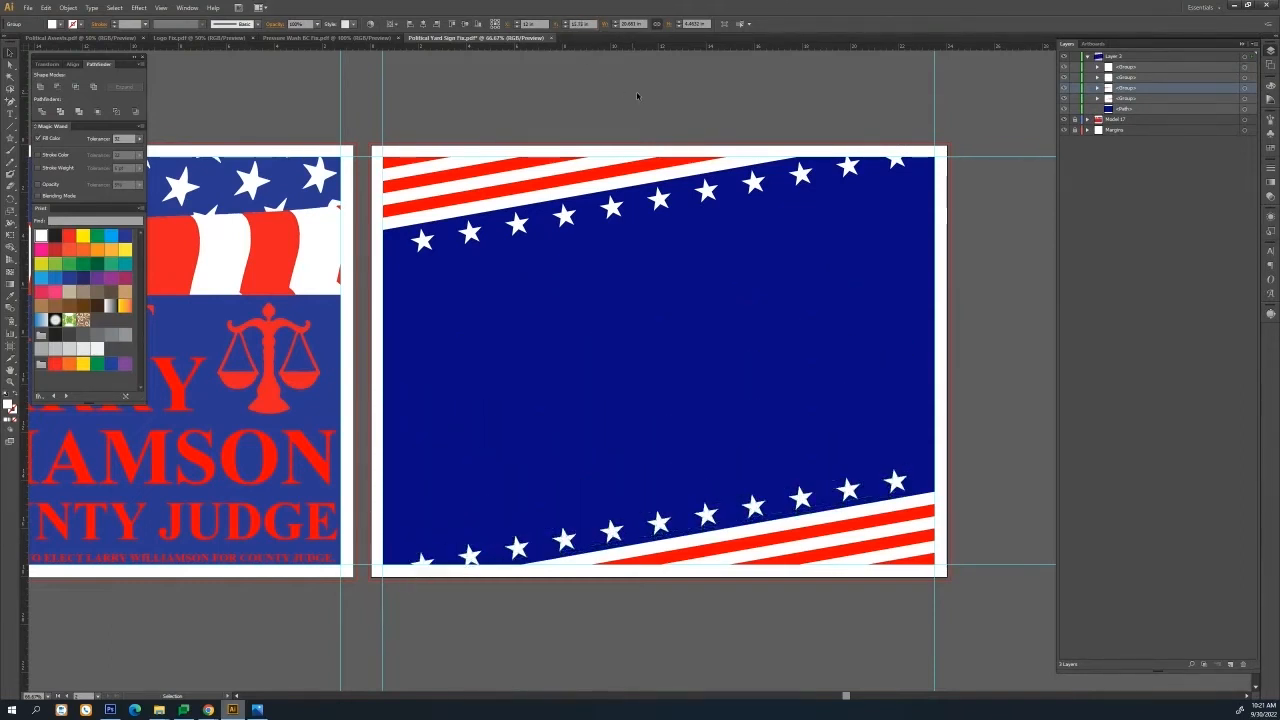
pyautogui.click(607, 105)
pyautogui.rightClick(712, 114)
# Type 'LARRY' as a new line of text above the panel
pyautogui.click(694, 114)
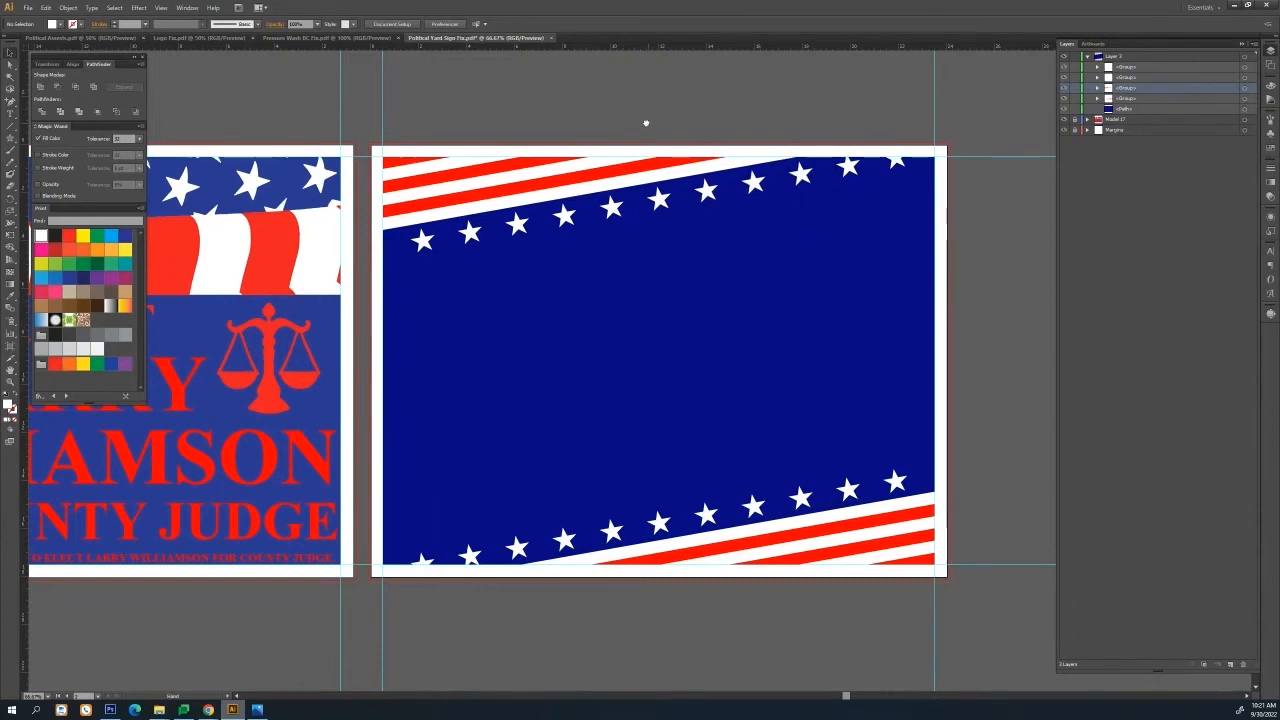
pyautogui.moveTo(609, 127); pyautogui.dragTo(580, 126)
pyautogui.click(11, 114)
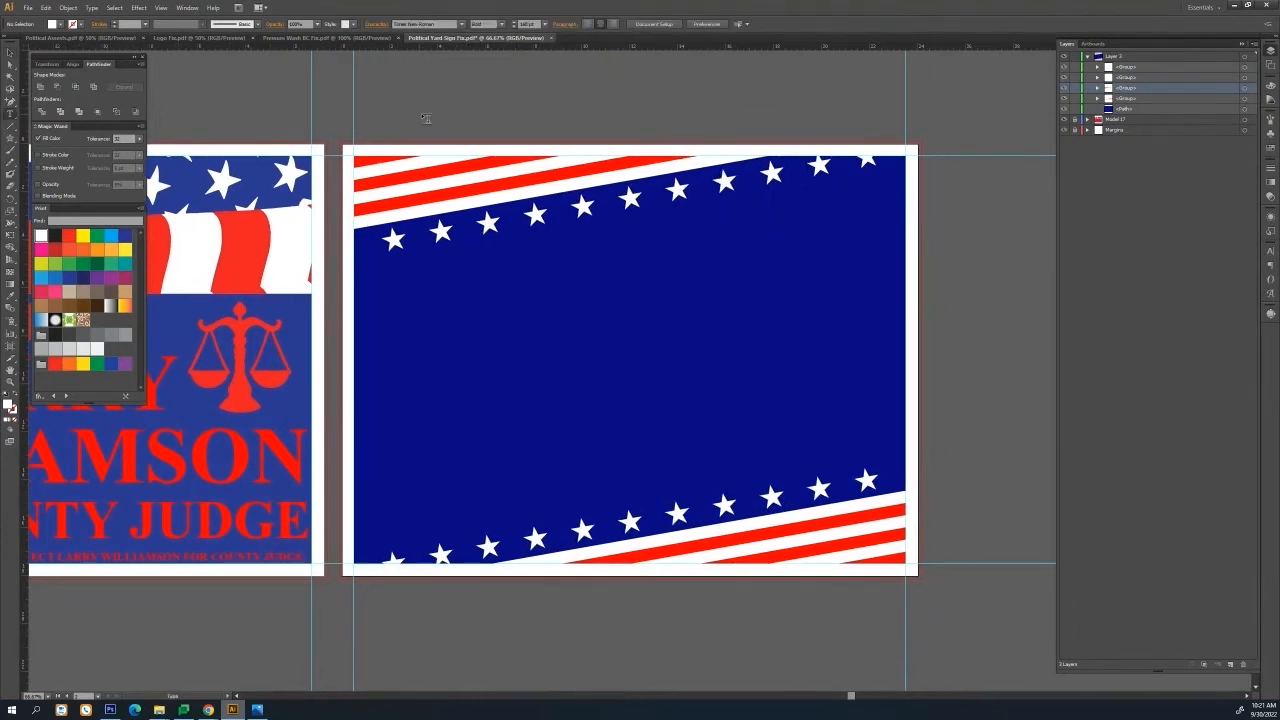
pyautogui.click(459, 110)
pyautogui.click(459, 108)
pyautogui.write('LARRY')
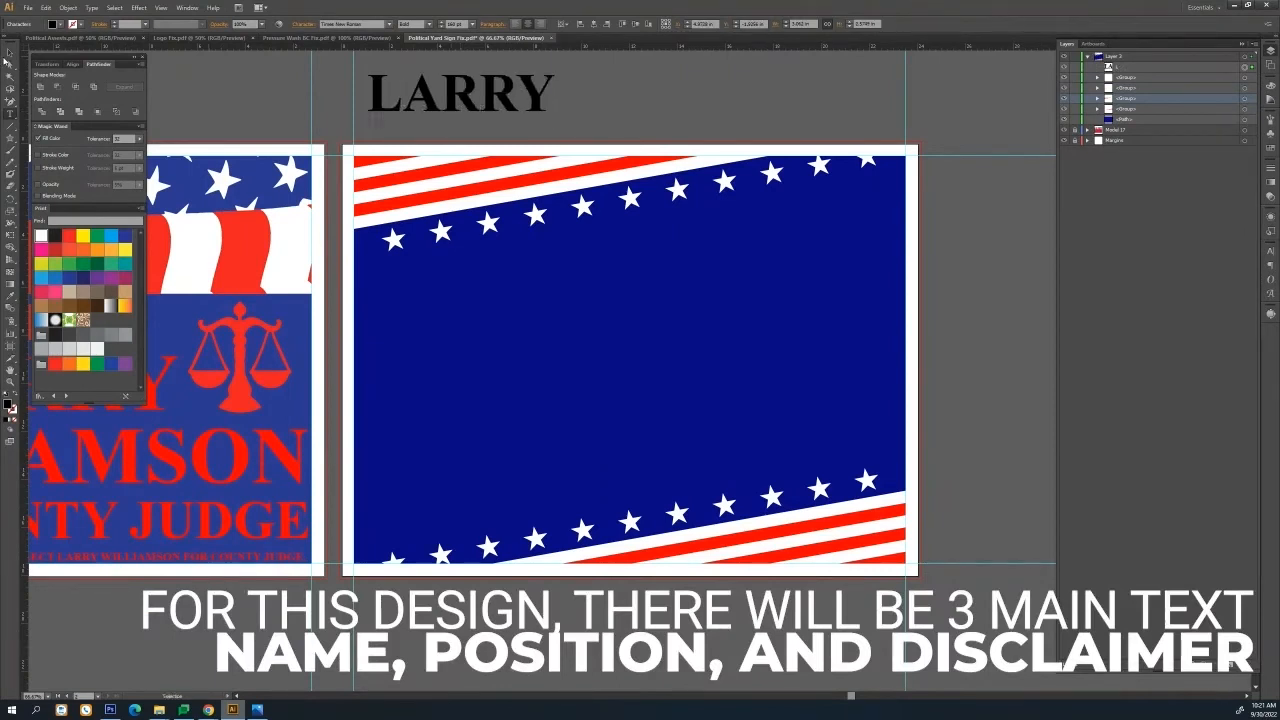
# Set LARRY in Montserrat with white fill and centre it on the navy panel at X 12 in
pyautogui.click(8, 55)
pyautogui.click(343, 24)
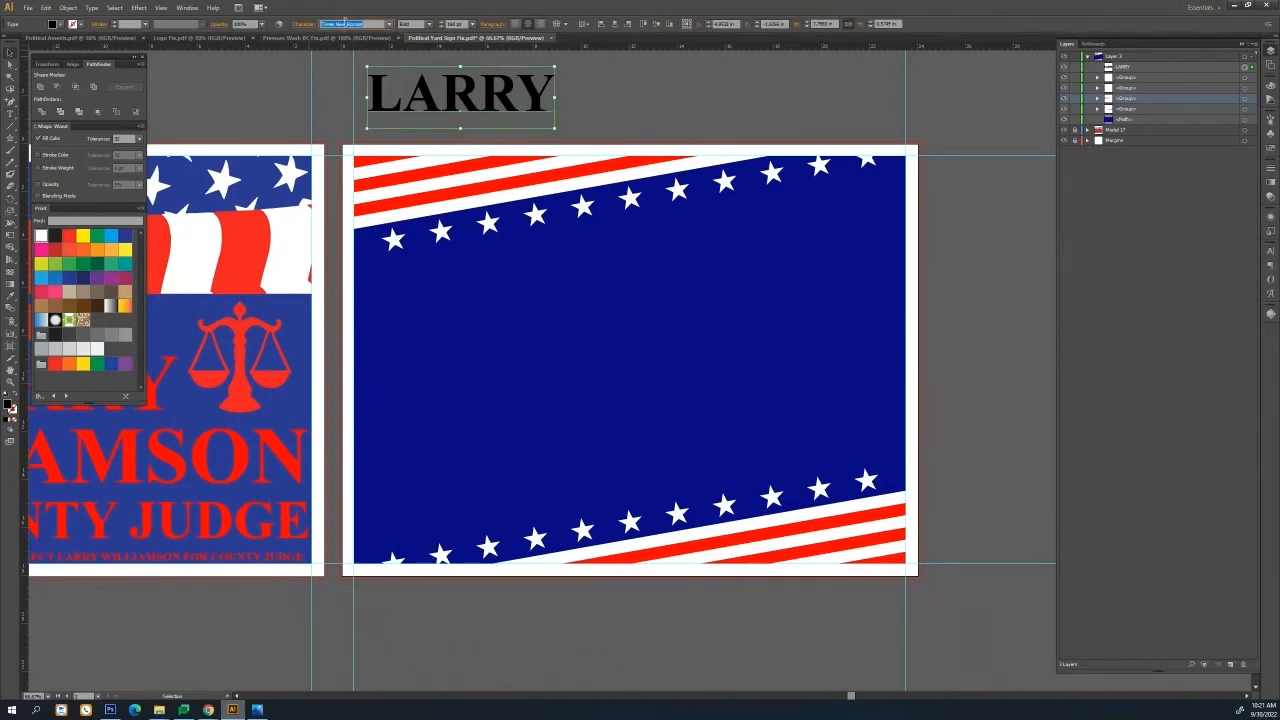
pyautogui.write('Montserrat')
pyautogui.press('Return')
pyautogui.click(41, 237)
pyautogui.moveTo(427, 109); pyautogui.dragTo(658, 331)
pyautogui.click(615, 23)
# Duplicate LARRY below and retype the copy as 'WILLIAMSON' in Anton Regular
pyautogui.click(757, 21)
pyautogui.click(757, 27)
pyautogui.doubleClick(658, 331)
pyautogui.write('WILLIAMSON')
pyautogui.press('Escape')
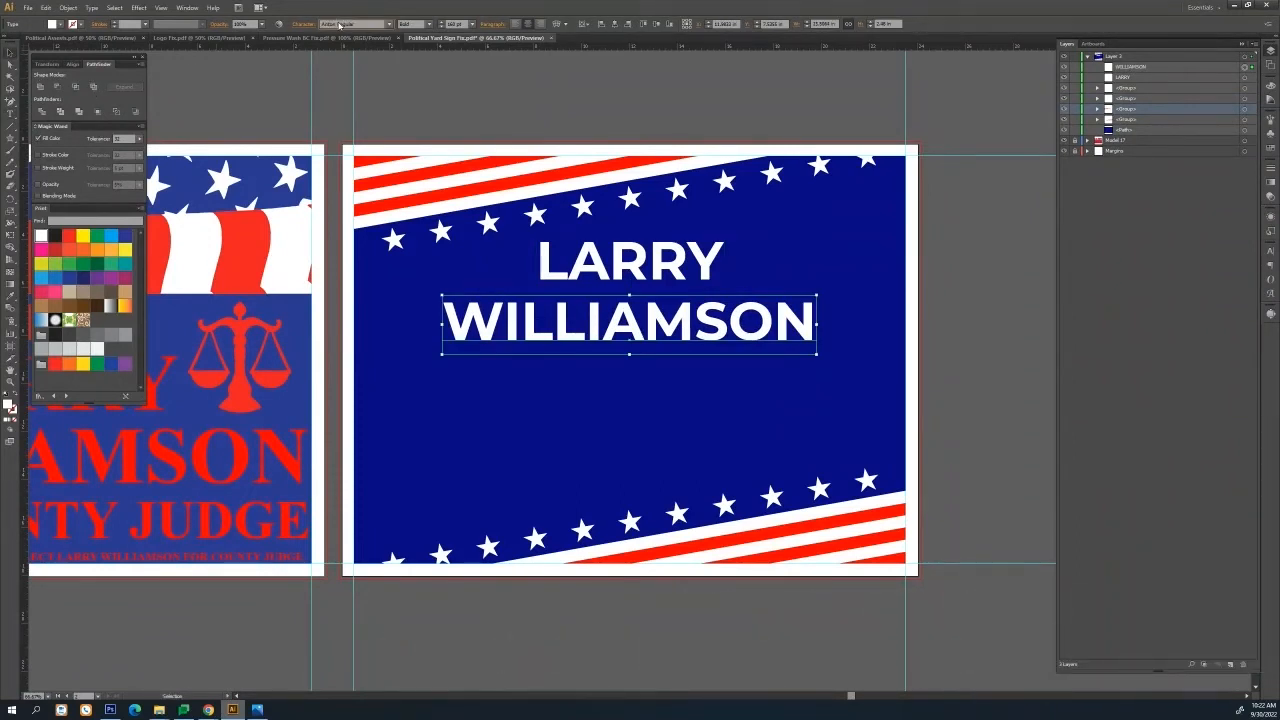
pyautogui.press('Return')
# Enlarge WILLIAMSON to 280 pt and tilt it with Object > Transform > Rotate
pyautogui.keyDown('shift'); pyautogui.click(441, 22); pyautogui.keyUp('shift')
pyautogui.keyDown('shift'); pyautogui.click(441, 22); pyautogui.keyUp('shift')
pyautogui.keyDown('shift'); pyautogui.click(441, 22); pyautogui.keyUp('shift')
pyautogui.keyDown('shift'); pyautogui.click(441, 22); pyautogui.keyUp('shift')
pyautogui.keyDown('shift'); pyautogui.click(441, 22); pyautogui.keyUp('shift')
pyautogui.keyDown('shift'); pyautogui.click(441, 22); pyautogui.keyUp('shift')
pyautogui.keyDown('shift'); pyautogui.click(441, 22); pyautogui.keyUp('shift')
pyautogui.keyDown('shift'); pyautogui.click(441, 22); pyautogui.keyUp('shift')
pyautogui.keyDown('shift'); pyautogui.click(441, 22); pyautogui.keyUp('shift')
pyautogui.keyDown('shift'); pyautogui.click(441, 22); pyautogui.keyUp('shift')
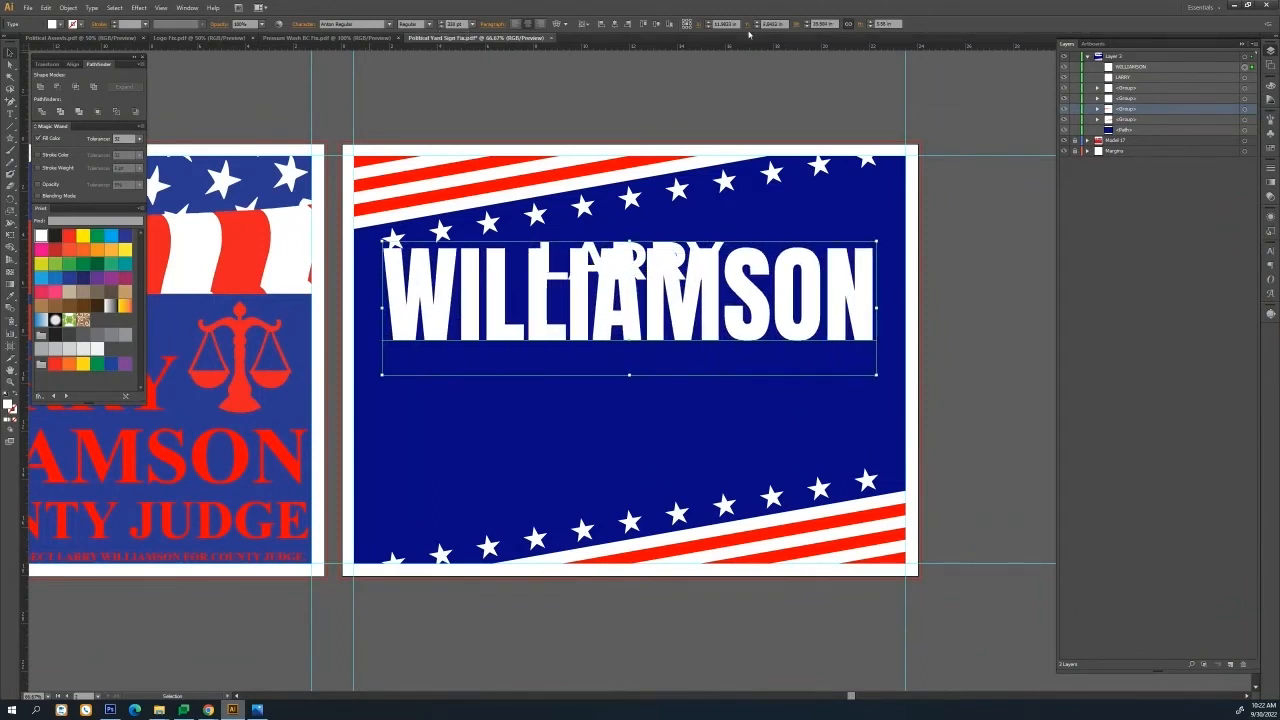
pyautogui.click(68, 7)
pyautogui.moveTo(100, 14)
pyautogui.click(235, 45)
pyautogui.press('Return')
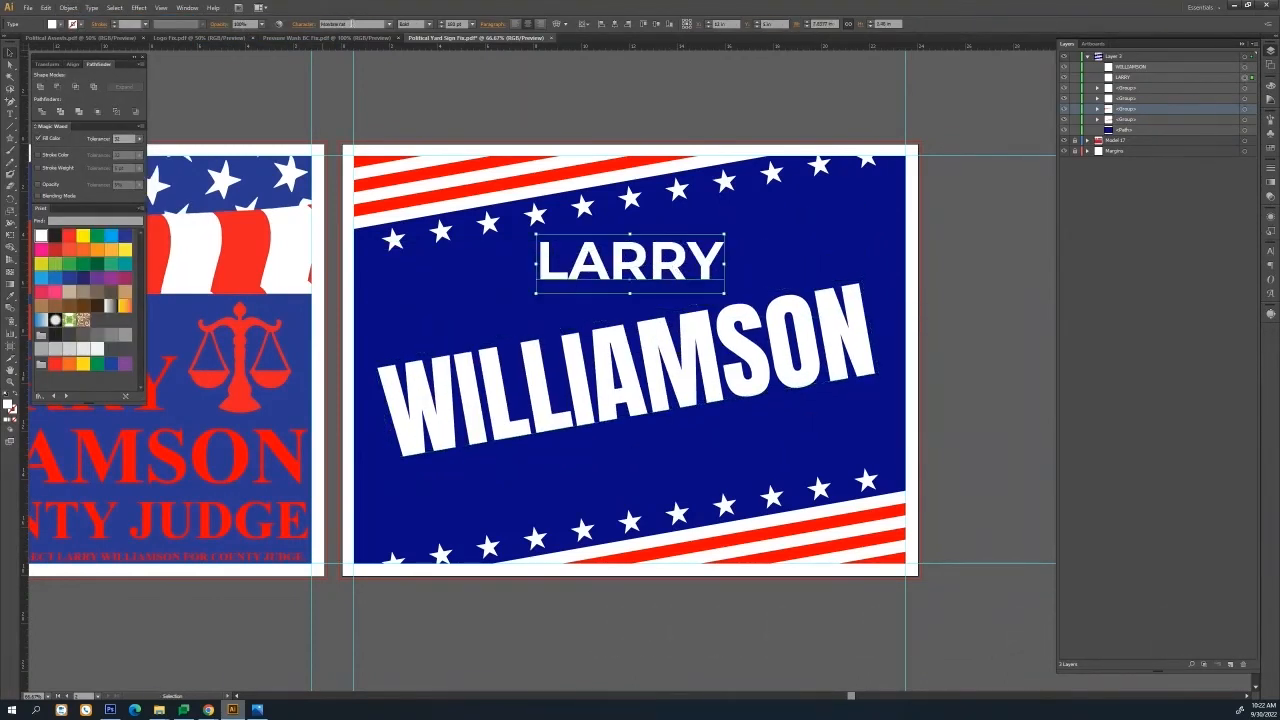
# Set LARRY in the condensed display font at about 240 pt and rotate it to match
pyautogui.click(352, 23)
pyautogui.press('Return')
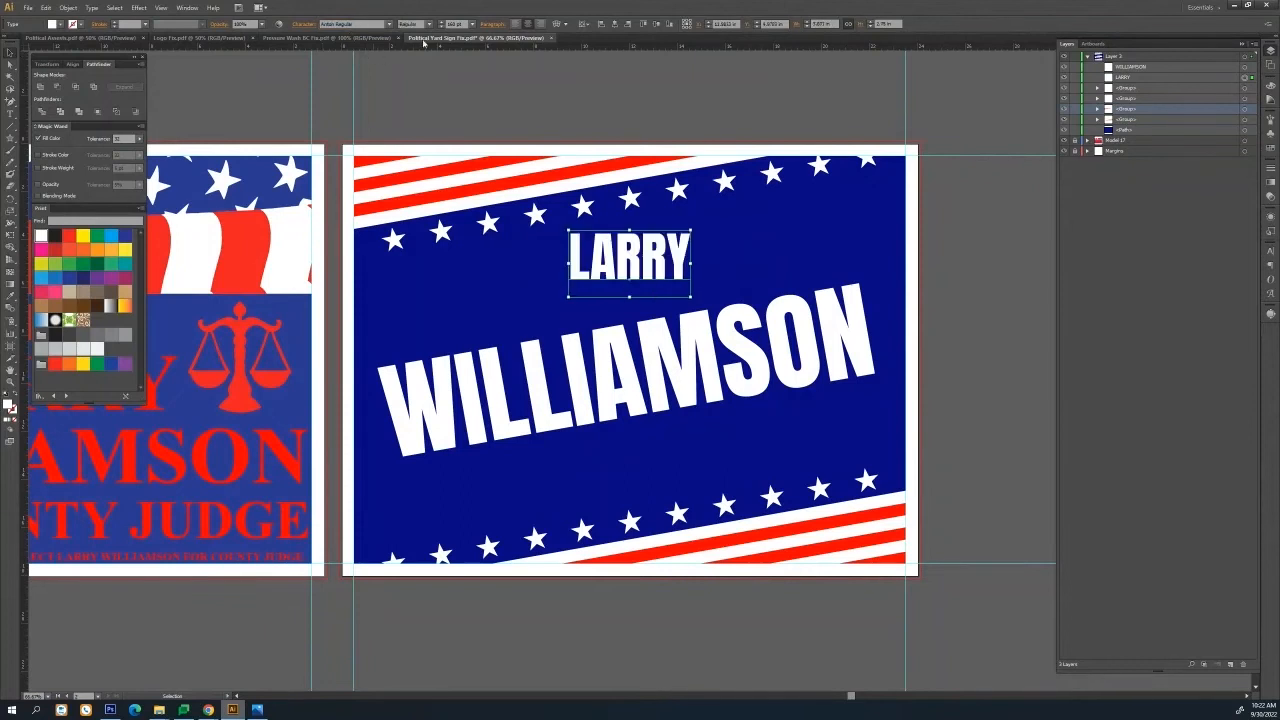
pyautogui.keyDown('shift'); pyautogui.click(442, 23); pyautogui.keyUp('shift')
pyautogui.click(68, 7)
pyautogui.moveTo(90, 17)
pyautogui.click(230, 40)
pyautogui.click(904, 416)
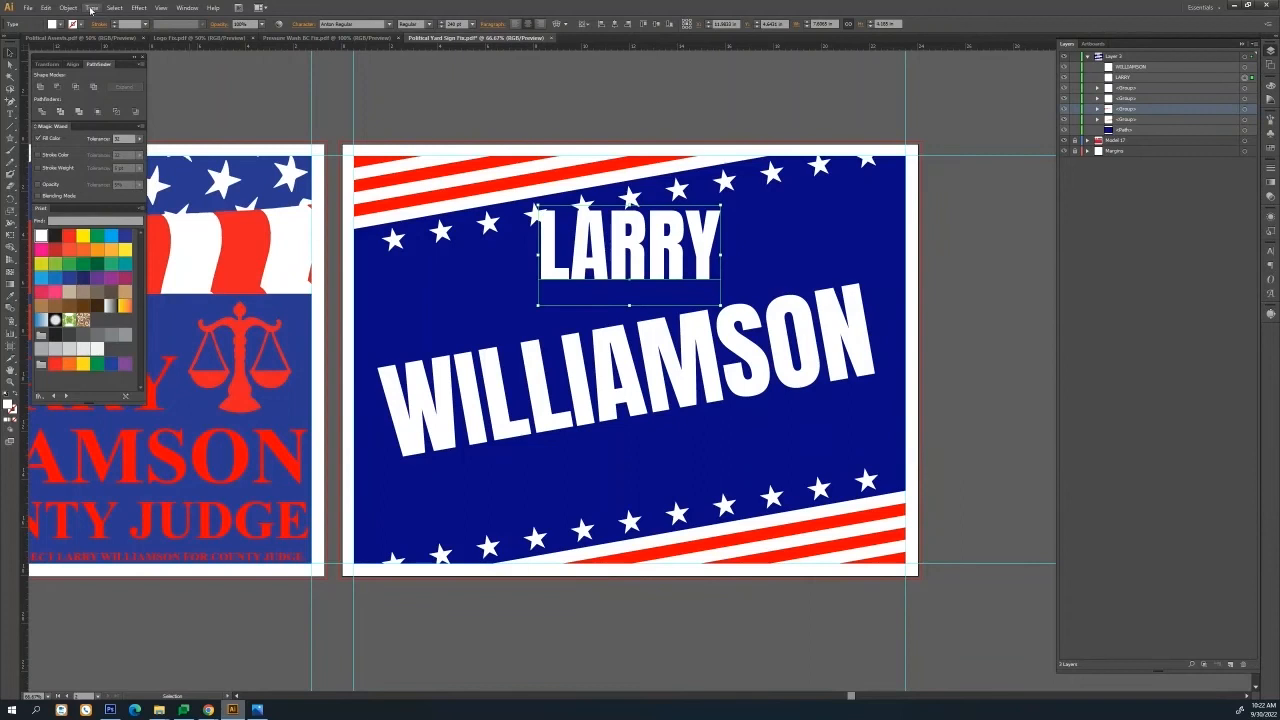
pyautogui.click(68, 7)
pyautogui.click(235, 40)
pyautogui.click(851, 414)
pyautogui.click(613, 24)
pyautogui.keyDown('shift'); pyautogui.click(757, 22); pyautogui.keyUp('shift')
pyautogui.keyDown('shift'); pyautogui.click(757, 22); pyautogui.keyUp('shift')
pyautogui.click(732, 24)
pyautogui.hotkey('shift', 'Down')
pyautogui.press('Up')
pyautogui.press('Up')
pyautogui.press('Up')
pyautogui.press('Up')
pyautogui.click(777, 24)
pyautogui.press('Down')
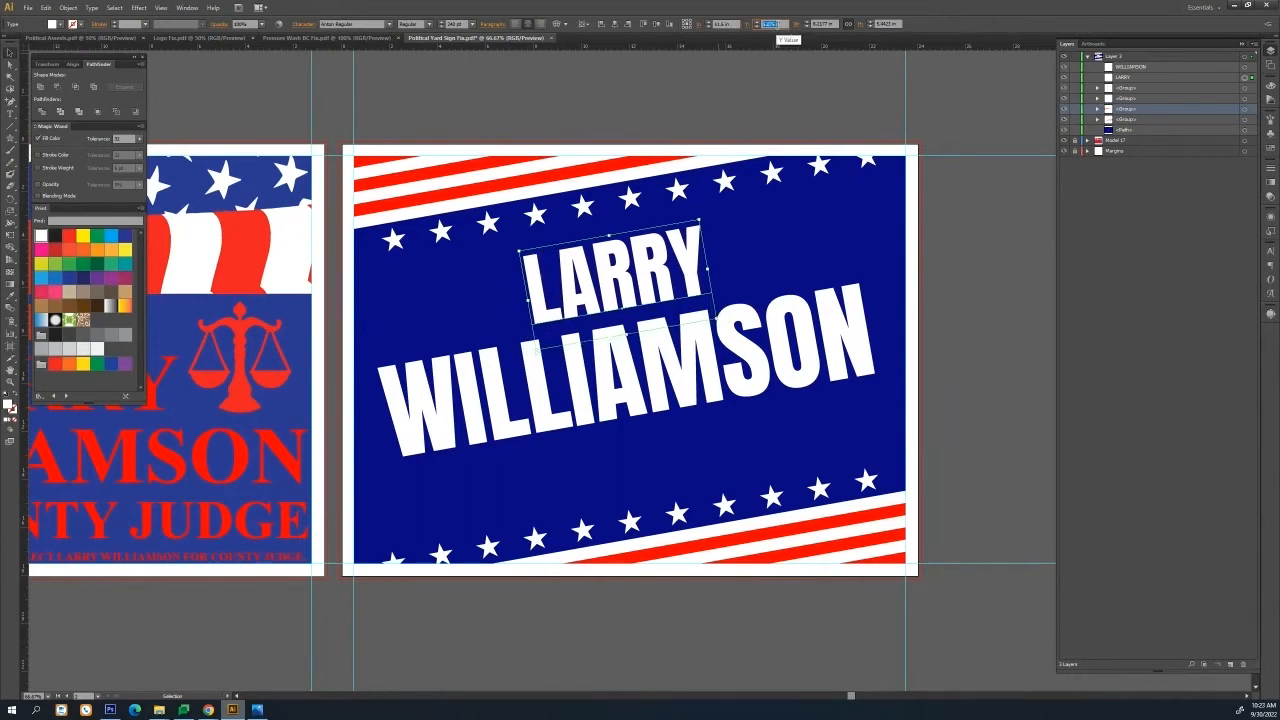
# Place a copy of LARRY below WILLIAMSON
pyautogui.click(713, 365)
pyautogui.click(713, 365)
pyautogui.hotkey('ctrl', 'shift', 'a')
pyautogui.moveTo(702, 343); pyautogui.dragTo(678, 261)
pyautogui.moveTo(636, 214); pyautogui.dragTo(627, 405)
# Set the lower LARRY copy to Alegreya Bold and retype it as 'For County Judge'
pyautogui.click(338, 23)
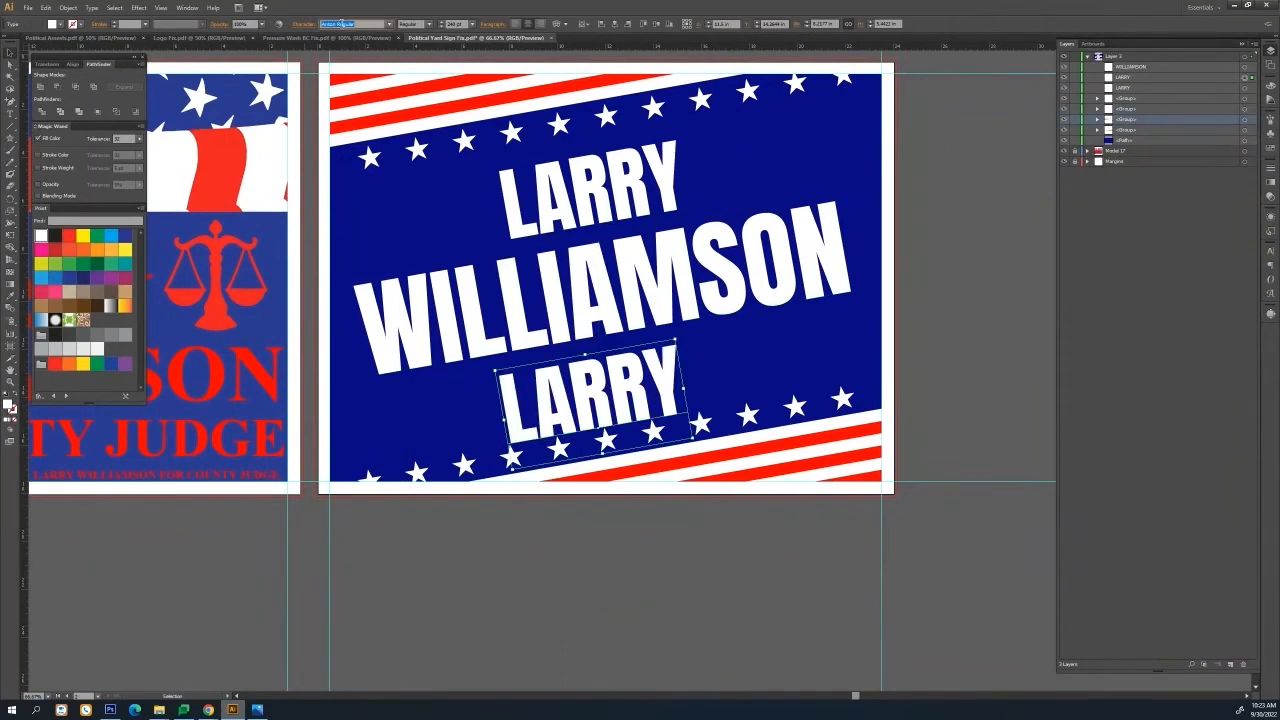
pyautogui.press('Return')
pyautogui.click(430, 24)
pyautogui.click(420, 70)
pyautogui.doubleClick(621, 378)
pyautogui.write('For')
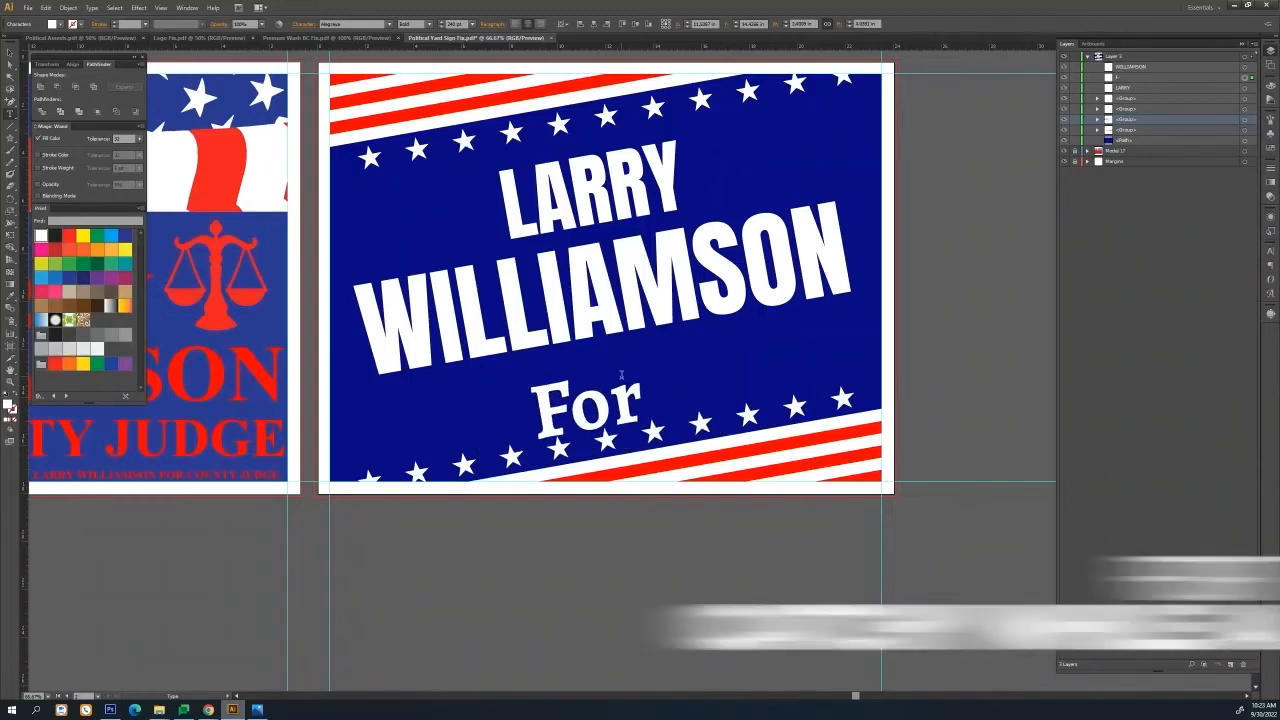
pyautogui.write(' County Jud')
pyautogui.write('ge')
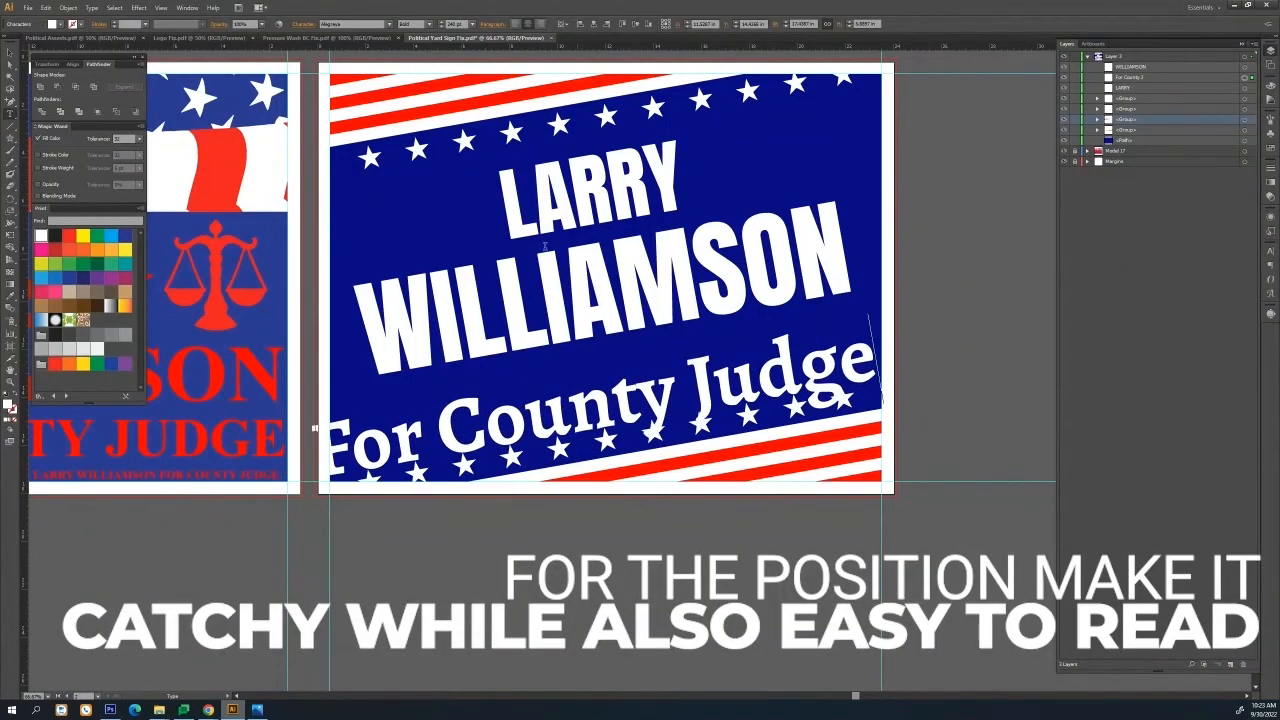
pyautogui.click(11, 52)
# Shrink For County Judge to 170 pt, centre it horizontally, and set its Y to 12.75 in
pyautogui.keyDown('shift'); pyautogui.click(441, 27); pyautogui.keyUp('shift')
pyautogui.keyDown('shift'); pyautogui.click(441, 27); pyautogui.keyUp('shift')
pyautogui.keyDown('shift'); pyautogui.click(441, 27); pyautogui.keyUp('shift')
pyautogui.keyDown('shift'); pyautogui.click(441, 27); pyautogui.keyUp('shift')
pyautogui.keyDown('shift'); pyautogui.click(441, 27); pyautogui.keyUp('shift')
pyautogui.keyDown('shift'); pyautogui.click(441, 27); pyautogui.keyUp('shift')
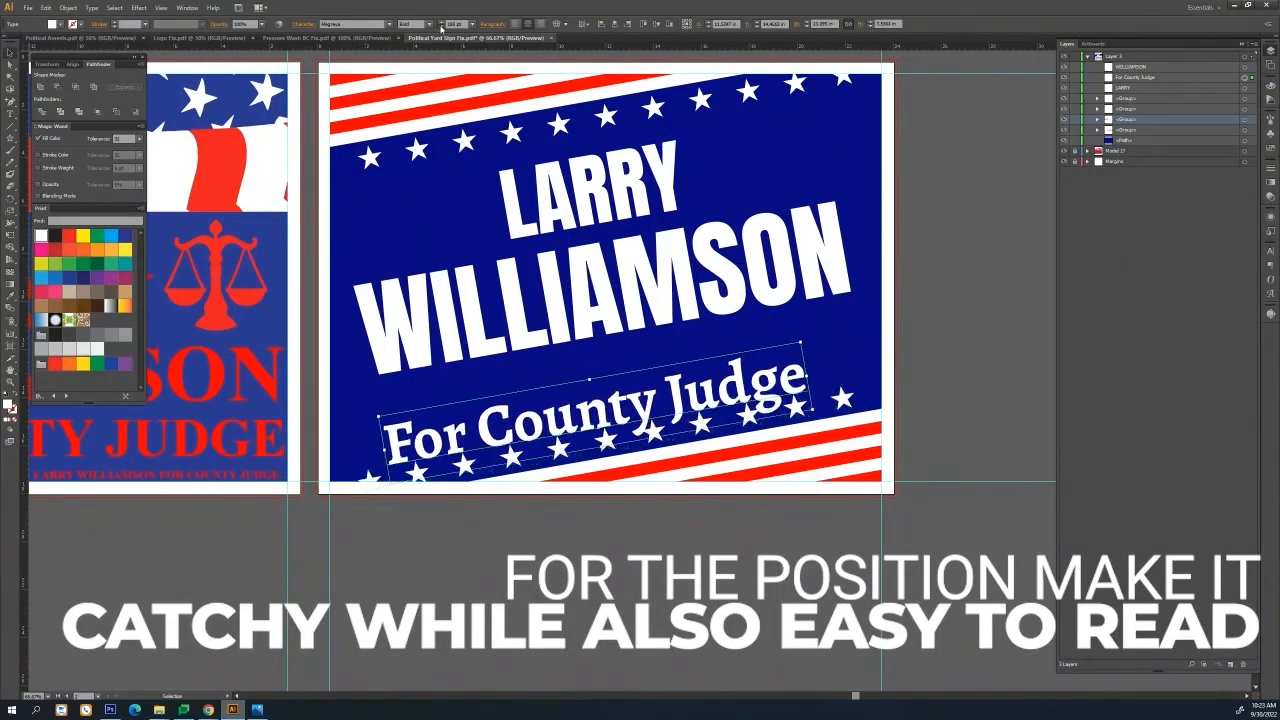
pyautogui.keyDown('shift'); pyautogui.click(441, 27); pyautogui.keyUp('shift')
pyautogui.keyDown('shift'); pyautogui.click(441, 27); pyautogui.keyUp('shift')
pyautogui.click(614, 25)
pyautogui.click(748, 25)
pyautogui.hotkey('shift', 'Down')
pyautogui.hotkey('shift', 'Down')
pyautogui.press('Down')
pyautogui.press('Down')
pyautogui.press('Up')
pyautogui.press('Down')
# Nudge For County Judge up and stack it and LARRY above WILLIAMSON in Layers
pyautogui.moveTo(627, 353); pyautogui.dragTo(628, 424)
pyautogui.hotkey('ctrl', 'z')
pyautogui.click(622, 398)
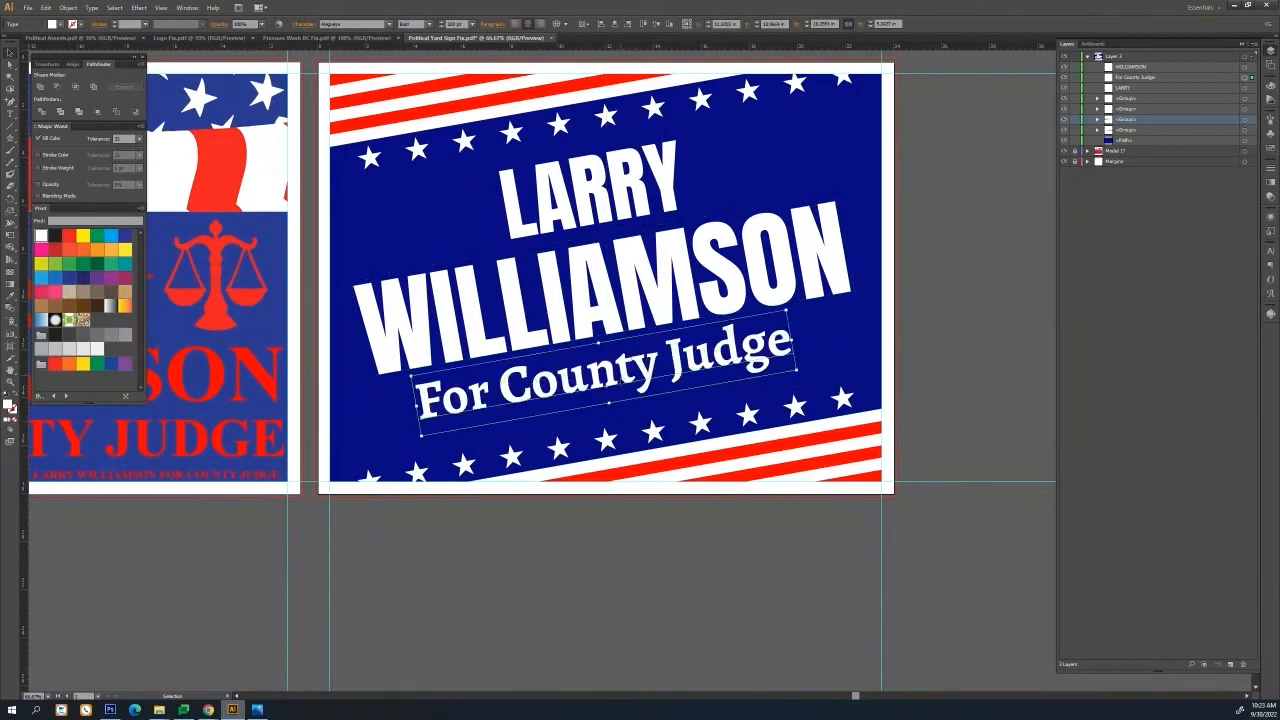
pyautogui.click(724, 23)
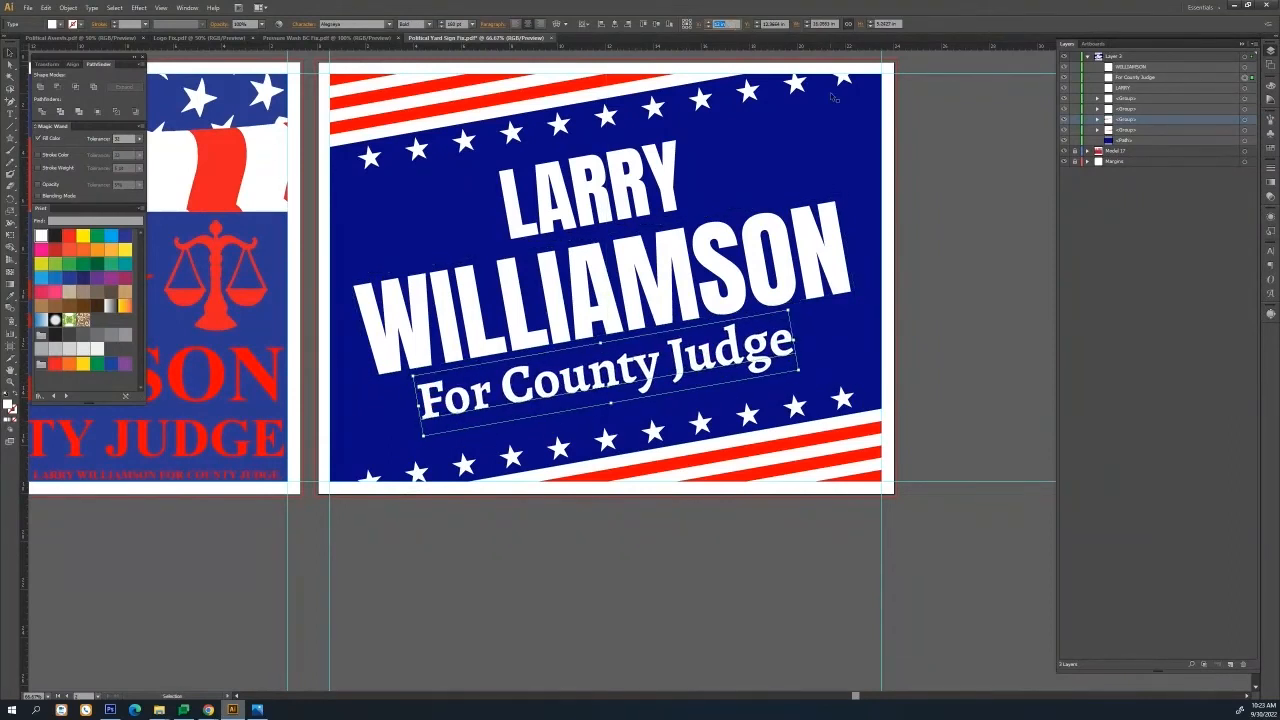
pyautogui.press('Up')
pyautogui.press('Up')
pyautogui.moveTo(650, 361); pyautogui.dragTo(652, 411)
pyautogui.hotkey('ctrl', 'z')
pyautogui.moveTo(1120, 79); pyautogui.dragTo(1130, 62)
pyautogui.moveTo(1128, 88); pyautogui.dragTo(1131, 72)
# Alt-drag a copy of For County Judge onto the lower stars, sized 60 pt at Y 15 in
pyautogui.click(608, 379)
pyautogui.moveTo(631, 379); pyautogui.dragTo(651, 571)
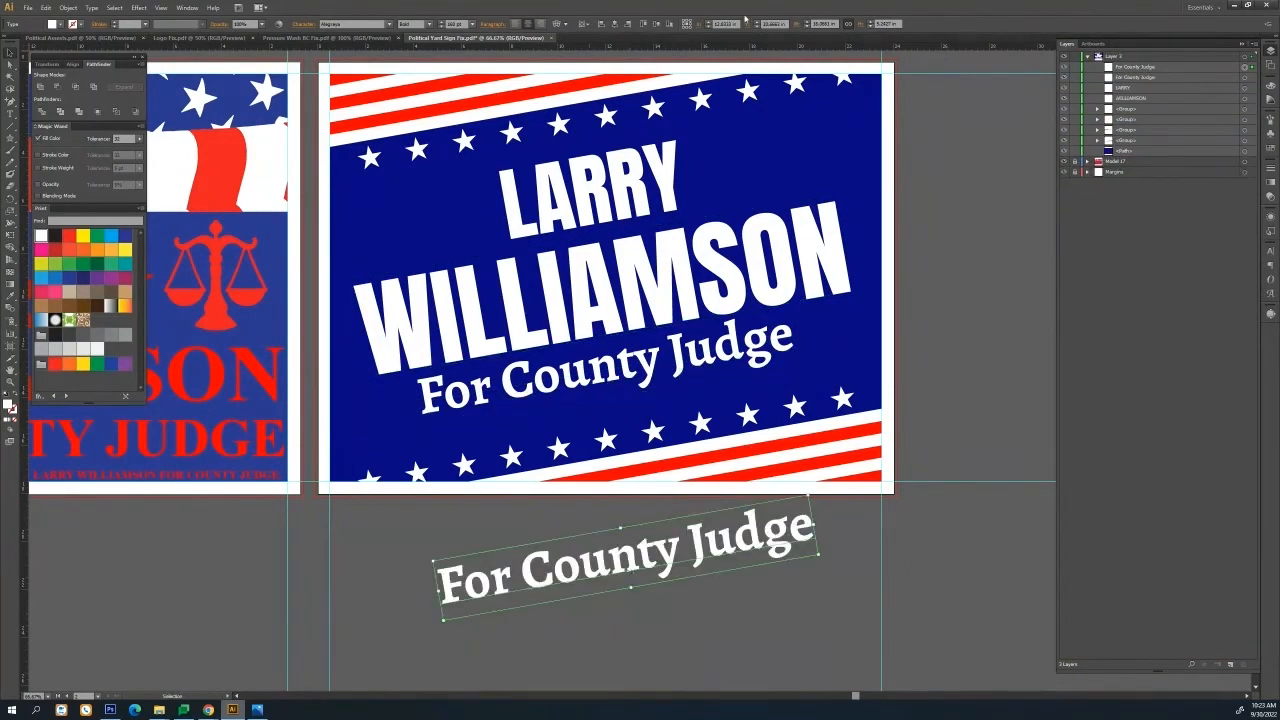
pyautogui.hotkey('shift', 'Up')
pyautogui.hotkey('shift', 'Up')
pyautogui.hotkey('shift', 'Up')
pyautogui.keyDown('shift'); pyautogui.click(440, 28); pyautogui.keyUp('shift')
pyautogui.keyDown('shift'); pyautogui.click(440, 28); pyautogui.keyUp('shift')
pyautogui.keyDown('shift'); pyautogui.click(440, 28); pyautogui.keyUp('shift')
pyautogui.keyDown('shift'); pyautogui.click(440, 28); pyautogui.keyUp('shift')
pyautogui.keyDown('shift'); pyautogui.click(440, 28); pyautogui.keyUp('shift')
pyautogui.keyDown('shift'); pyautogui.click(440, 28); pyautogui.keyUp('shift')
pyautogui.keyDown('shift'); pyautogui.click(440, 28); pyautogui.keyUp('shift')
pyautogui.keyDown('shift'); pyautogui.click(440, 28); pyautogui.keyUp('shift')
pyautogui.keyDown('shift'); pyautogui.click(440, 28); pyautogui.keyUp('shift')
pyautogui.keyDown('shift'); pyautogui.click(441, 27); pyautogui.keyUp('shift')
pyautogui.keyDown('shift'); pyautogui.click(441, 22); pyautogui.keyUp('shift')
pyautogui.click(768, 28)
pyautogui.press('Down')
pyautogui.press('Down')
pyautogui.press('Down')
# Move the small copy to 14.5 in and retype it as the paid political ad disclaimer ending 'for County Judge.'
pyautogui.press('Up')
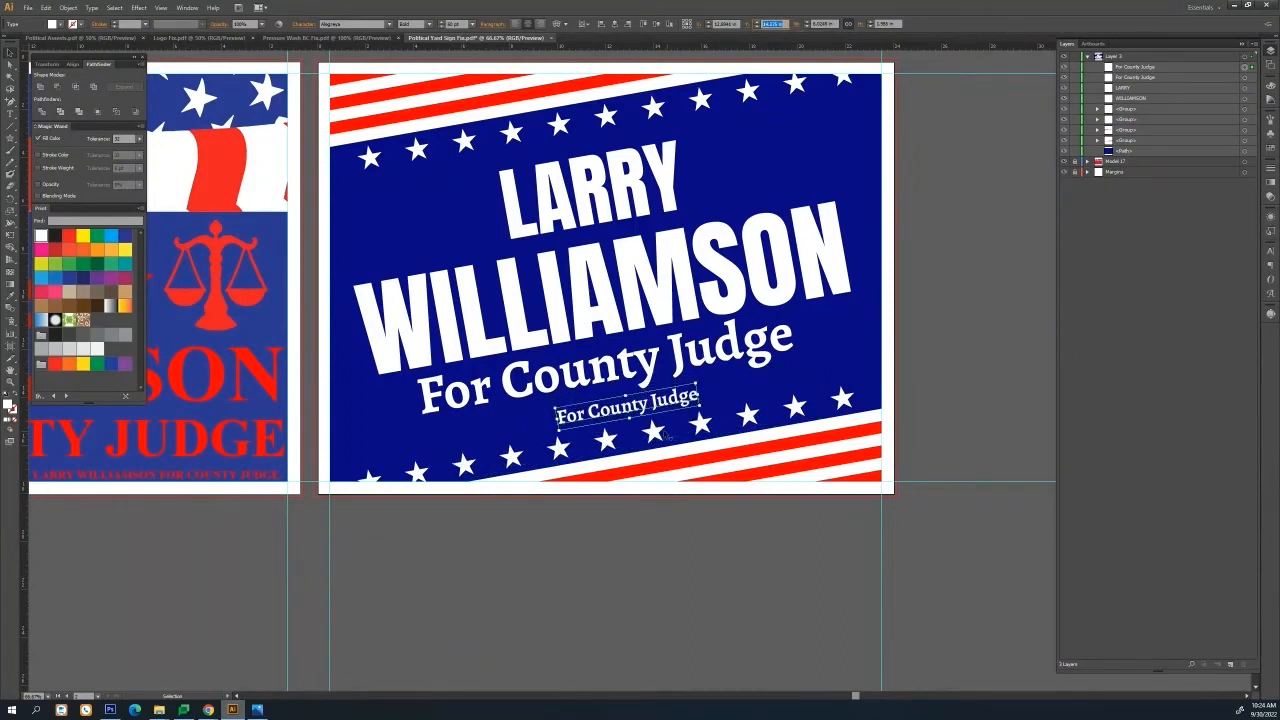
pyautogui.doubleClick(650, 407)
pyautogui.hotkey('ctrl', 'a')
pyautogui.write('Political Ad paid f')
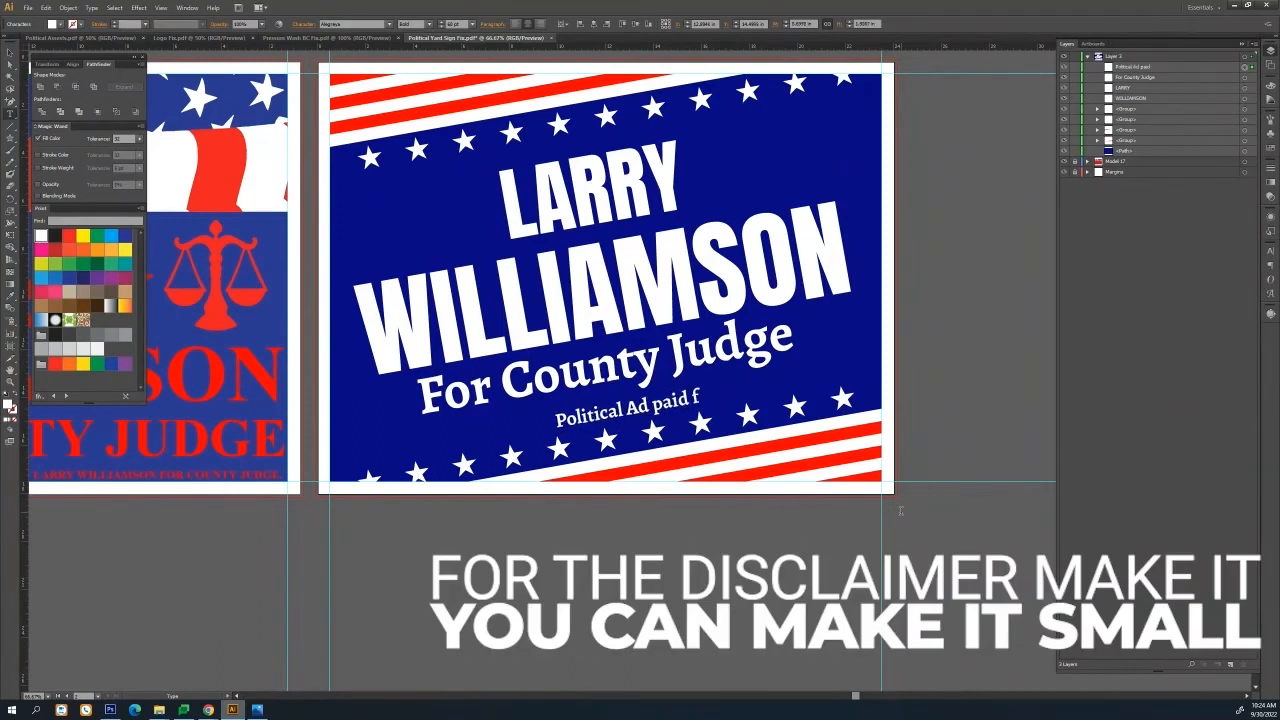
pyautogui.write('or by the Larry Will')
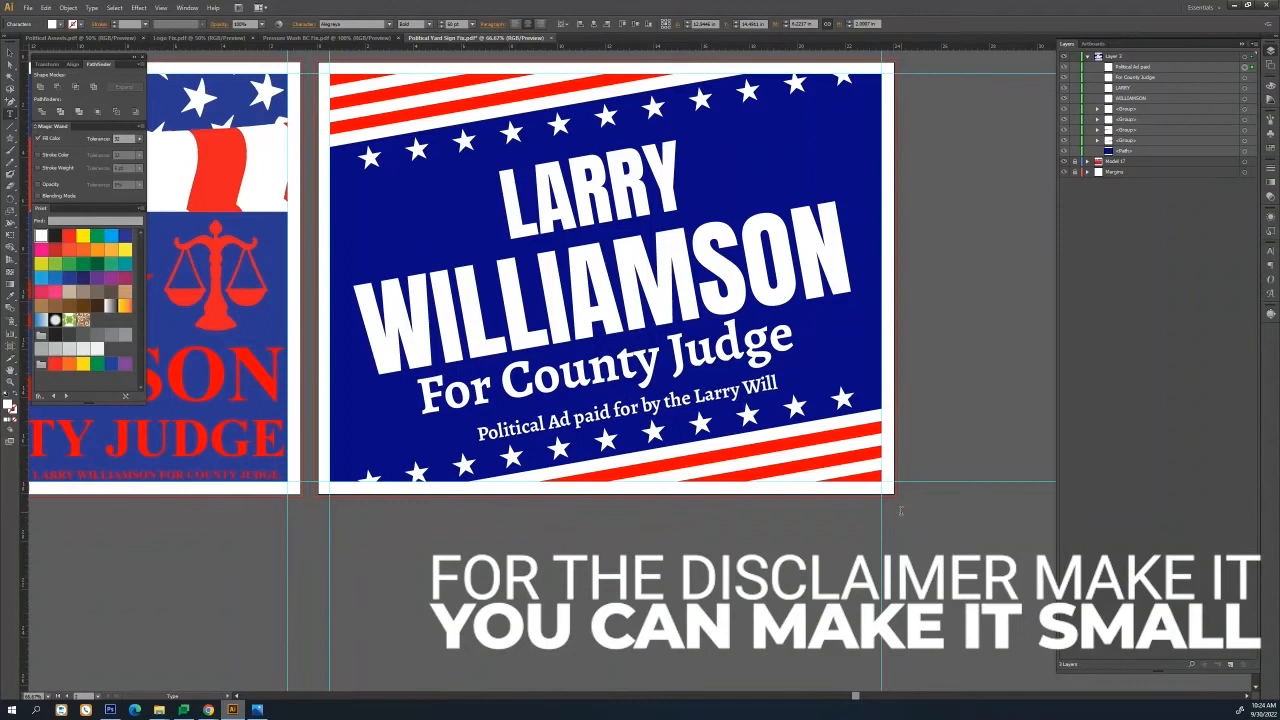
pyautogui.write('iamson Cam')
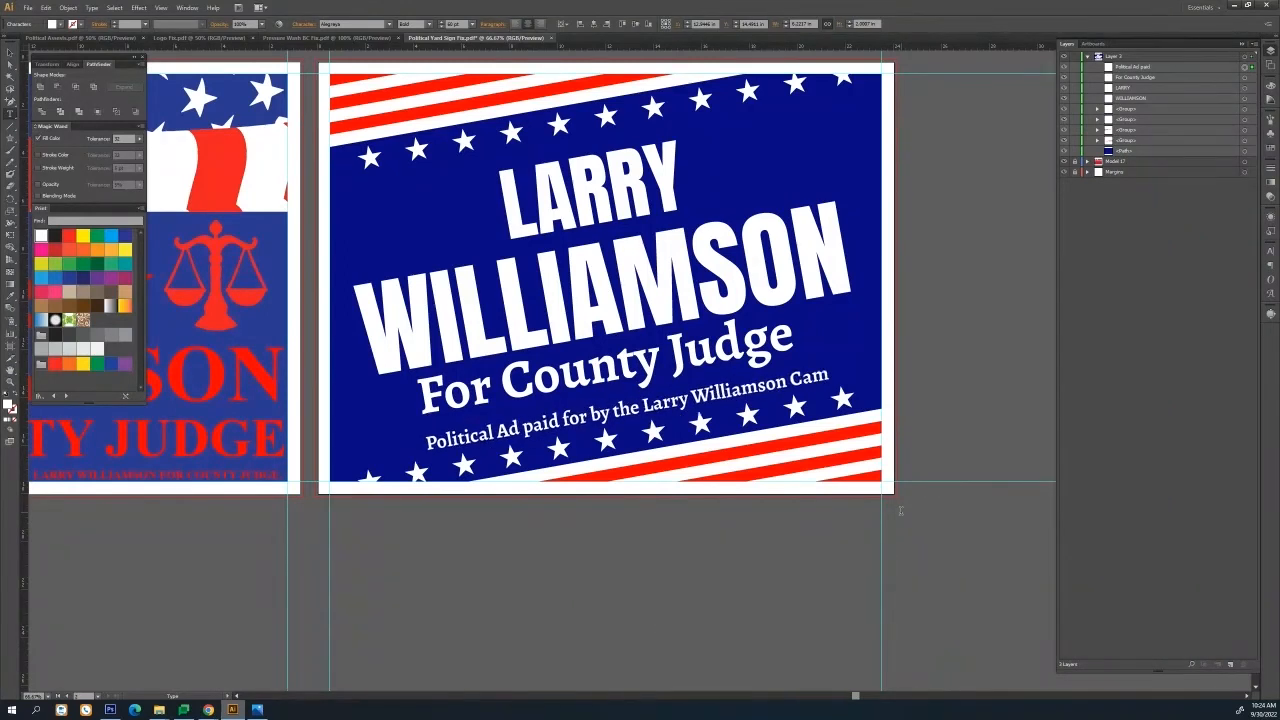
pyautogui.write('paign.')
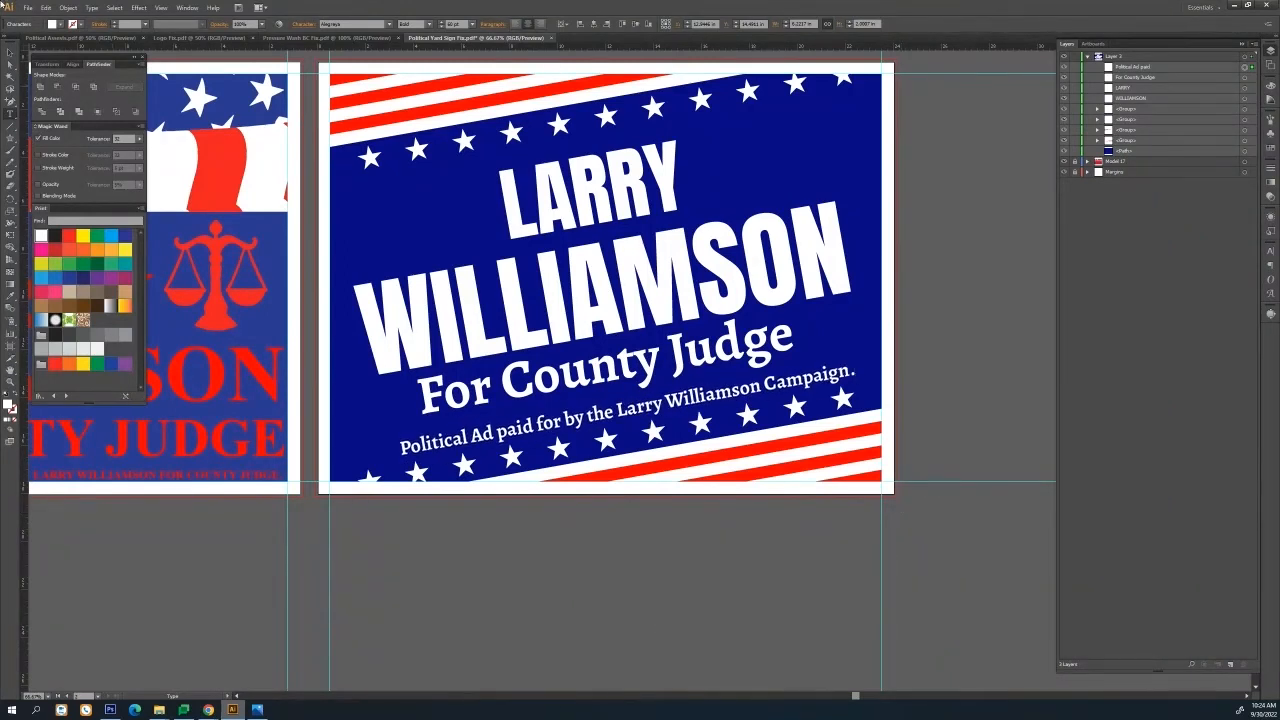
pyautogui.press('Left')
pyautogui.write('for Cou')
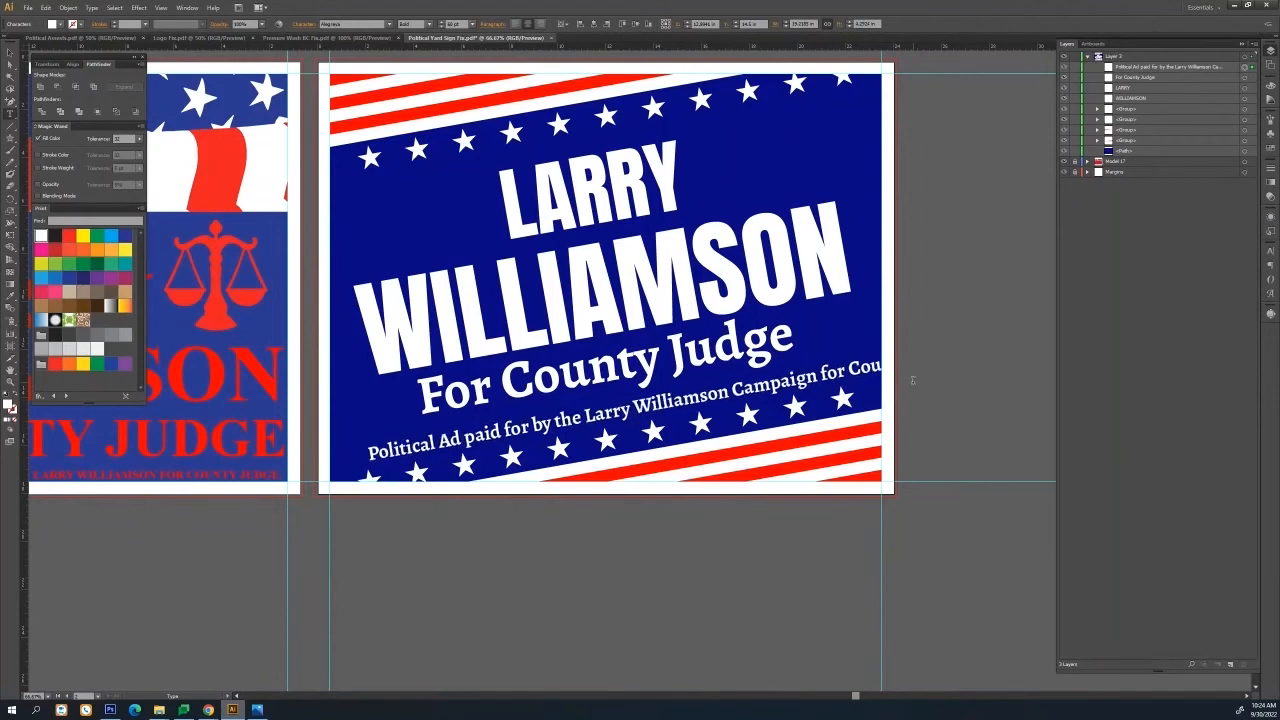
pyautogui.write('nty Judge.')
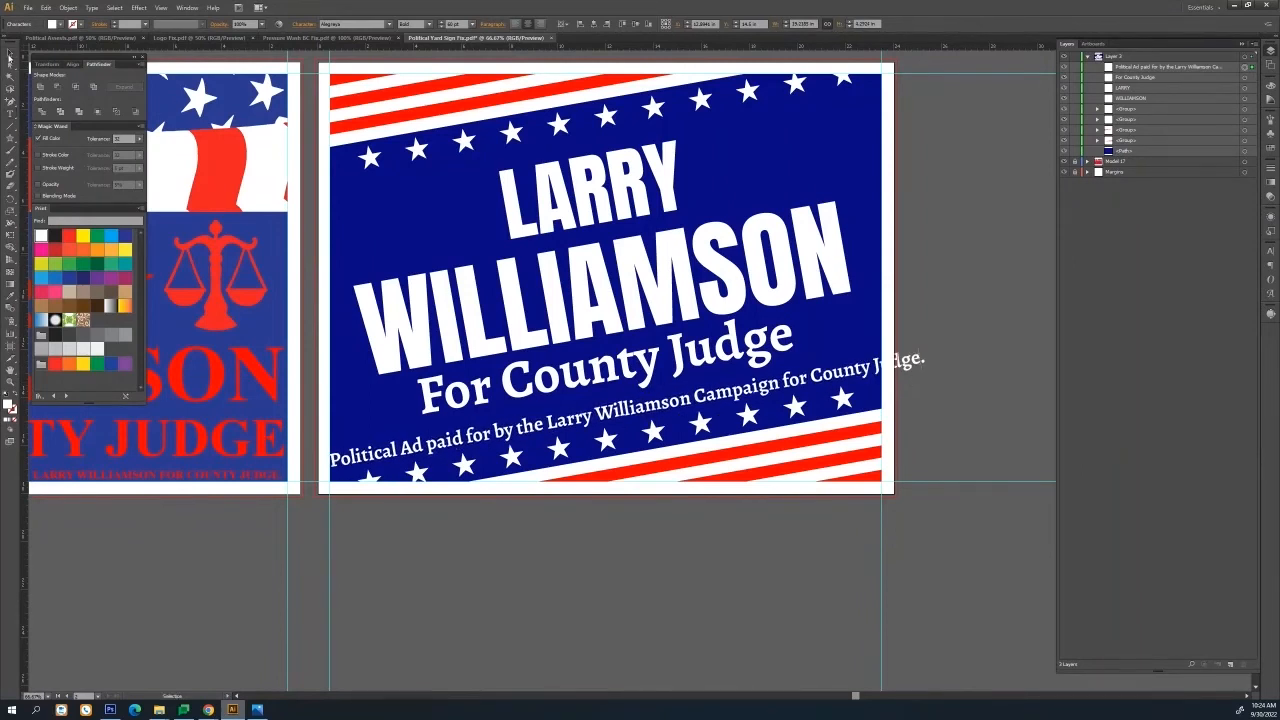
# Reduce the disclaimer line's font size to 24 pt
pyautogui.click(9, 56)
pyautogui.click(442, 27)
pyautogui.click(442, 27)
pyautogui.click(442, 27)
pyautogui.click(442, 27)
pyautogui.click(442, 27)
pyautogui.click(430, 24)
# Position the disclaimer at Y 14.625 in and X 12.125 in
pyautogui.click(708, 27)
pyautogui.scroll(-1, 778, 25)
pyautogui.scroll(1, 778, 25)
pyautogui.scroll(-2, 716, 25)
pyautogui.scroll(-6, 716, 24)
pyautogui.scroll(1, 774, 25)
pyautogui.scroll(-2, 774, 25)
pyautogui.press('Up')
pyautogui.press('Up')
pyautogui.press('Down')
pyautogui.click(733, 25)
pyautogui.press('Up')
pyautogui.scroll(-1, 733, 26)
pyautogui.scroll(-1, 772, 25)
pyautogui.scroll(1, 772, 25)
pyautogui.scroll(1, 733, 24)
pyautogui.scroll(-1, 773, 25)
# Shift For County Judge right to X 12.25 in and adjust its vertical position
pyautogui.click(742, 368)
pyautogui.click(442, 27)
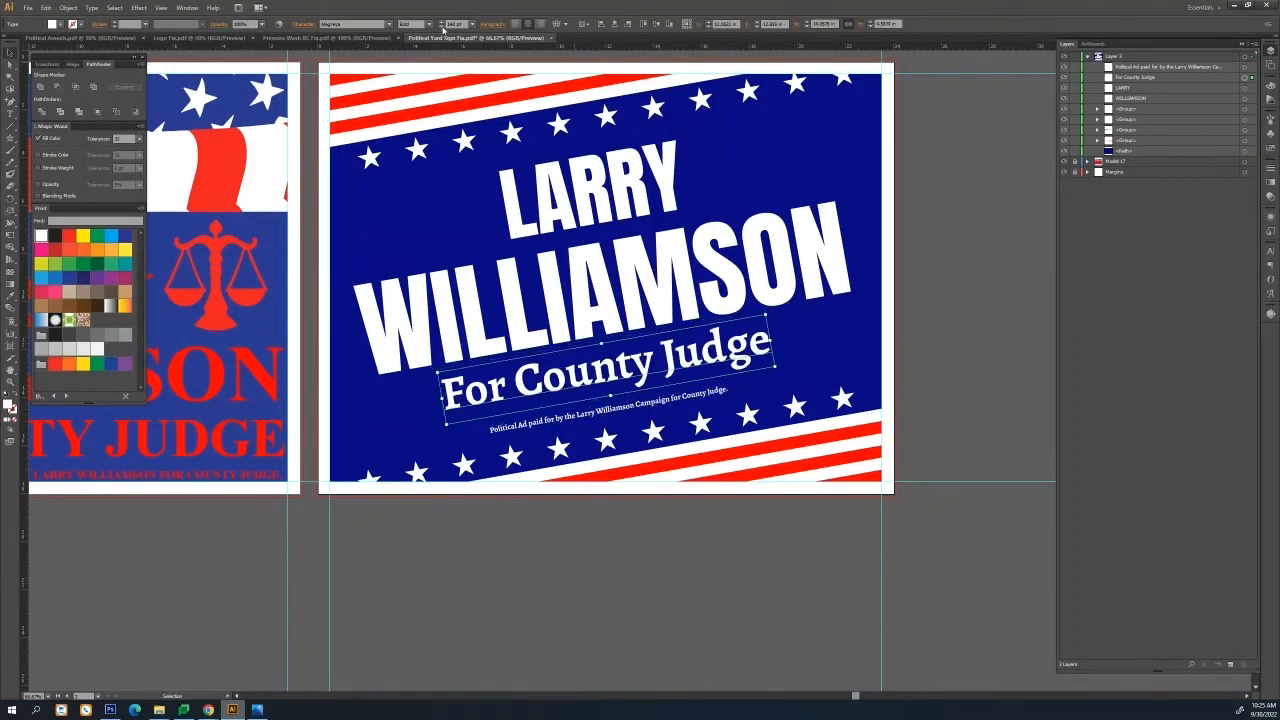
pyautogui.scroll(1, 724, 25)
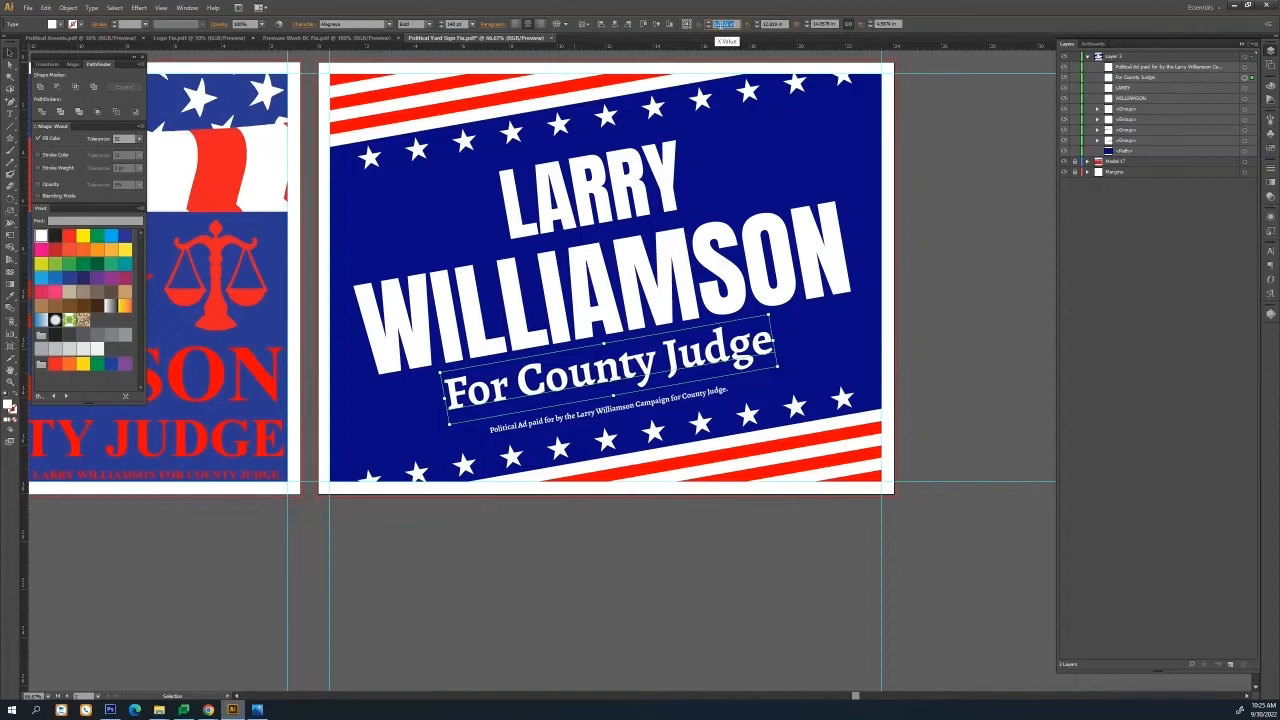
pyautogui.scroll(3, 775, 25)
pyautogui.scroll(-2, 775, 25)
pyautogui.scroll(1, 775, 25)
pyautogui.click(953, 313)
pyautogui.click(714, 362)
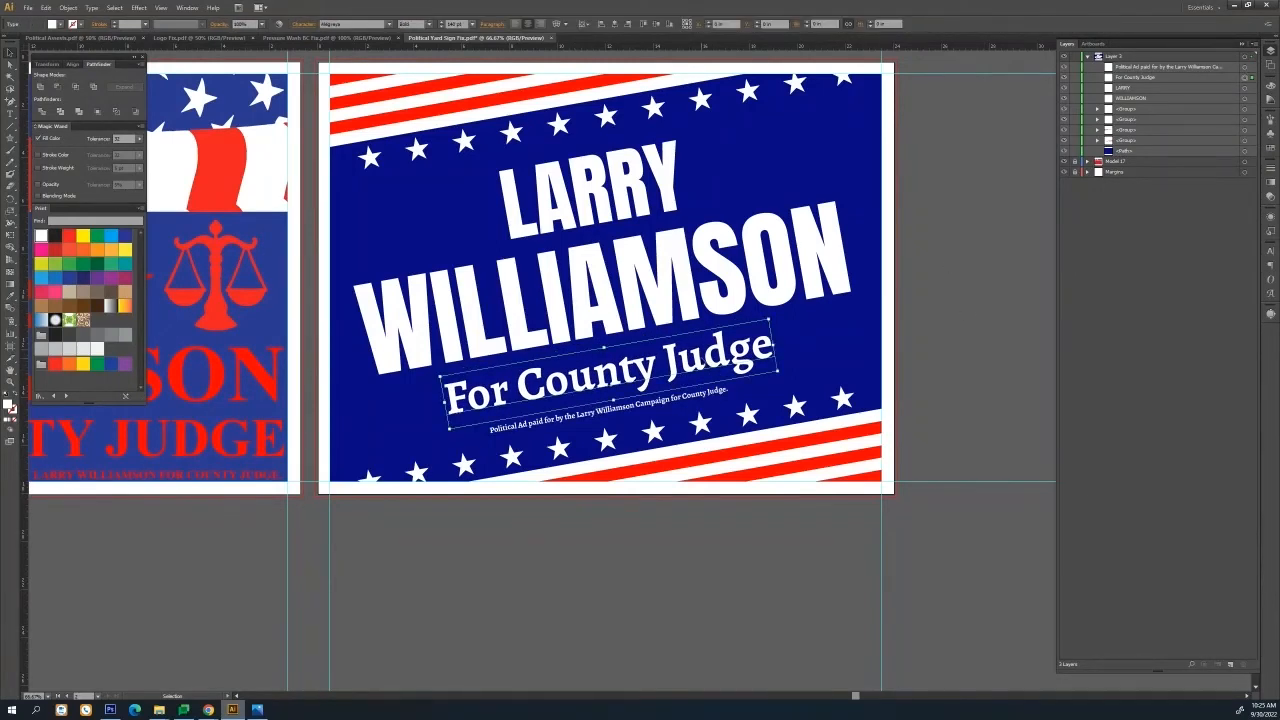
pyautogui.click(697, 402)
pyautogui.click(707, 386)
pyautogui.press('Up')
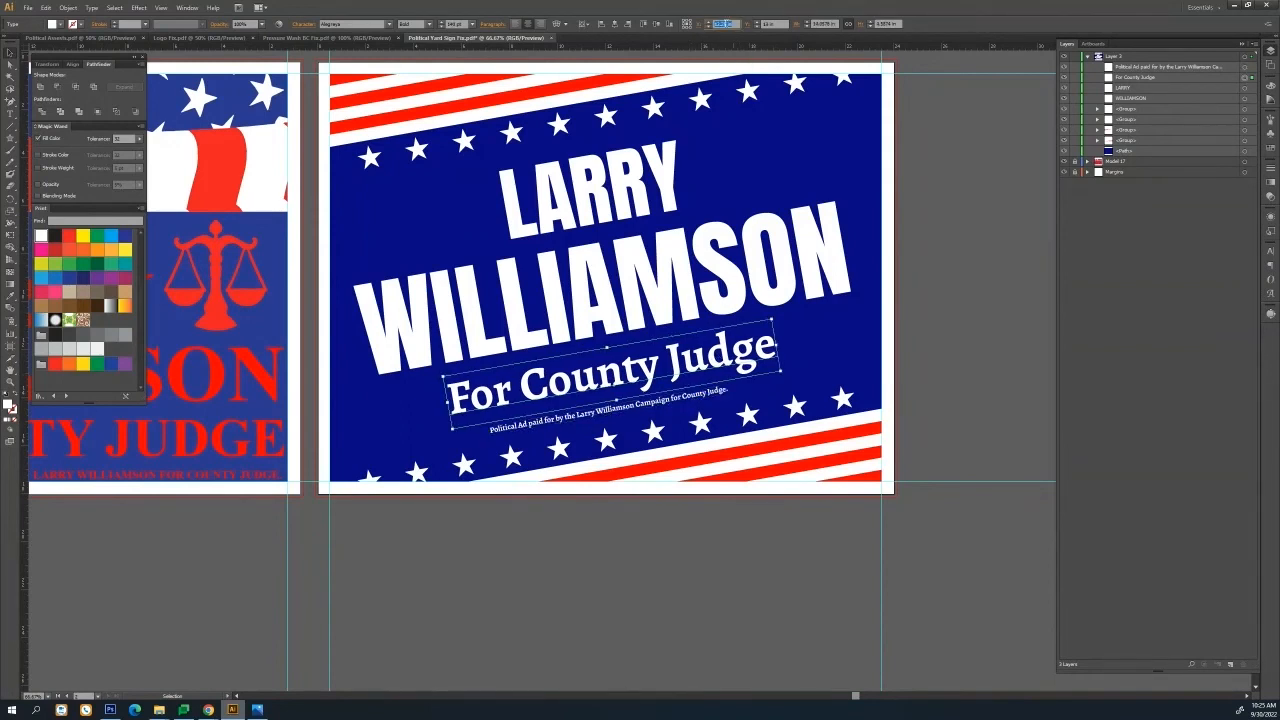
pyautogui.click(774, 23)
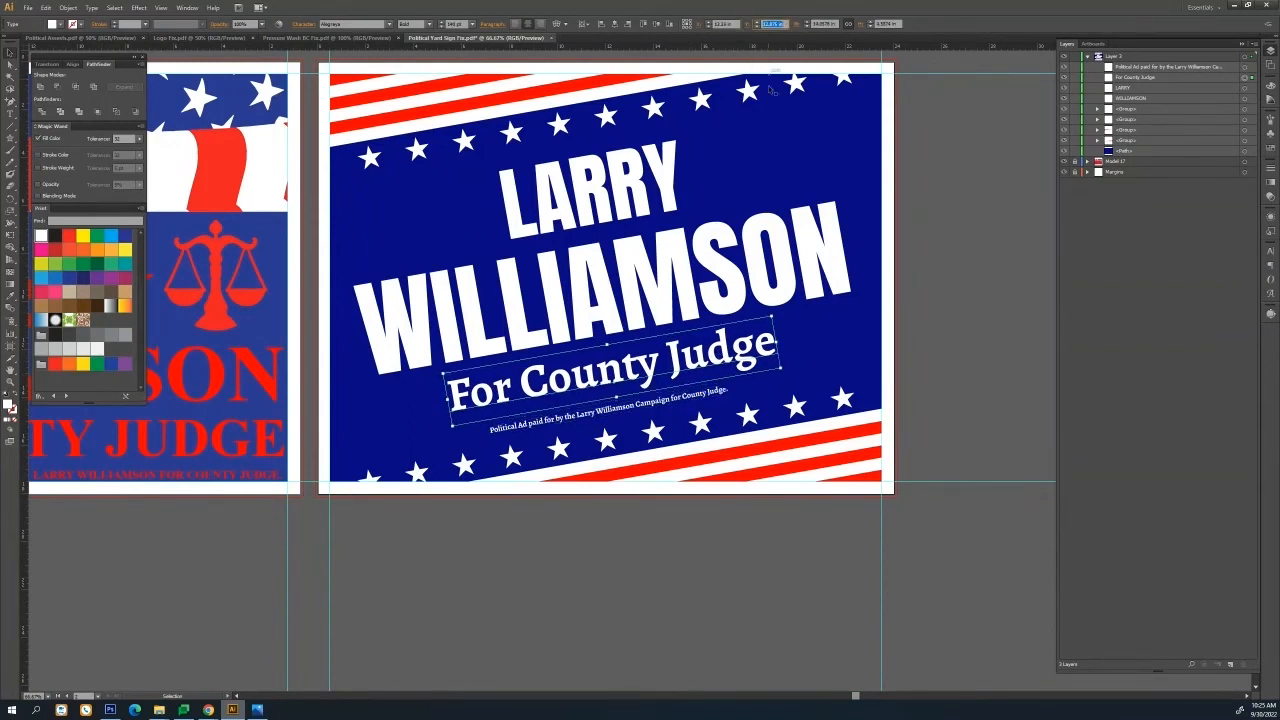
# Check the layout, then nudge the disclaimer slightly right and down
pyautogui.click(903, 364)
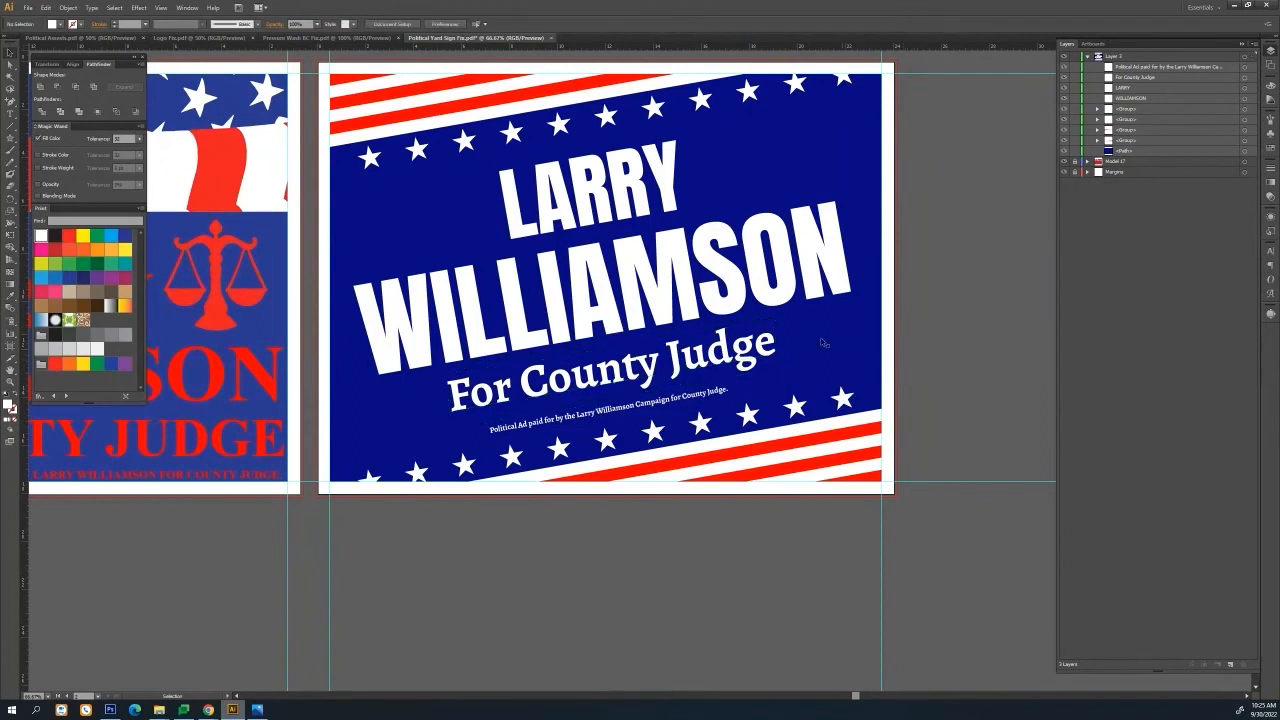
pyautogui.click(613, 416)
pyautogui.click(709, 21)
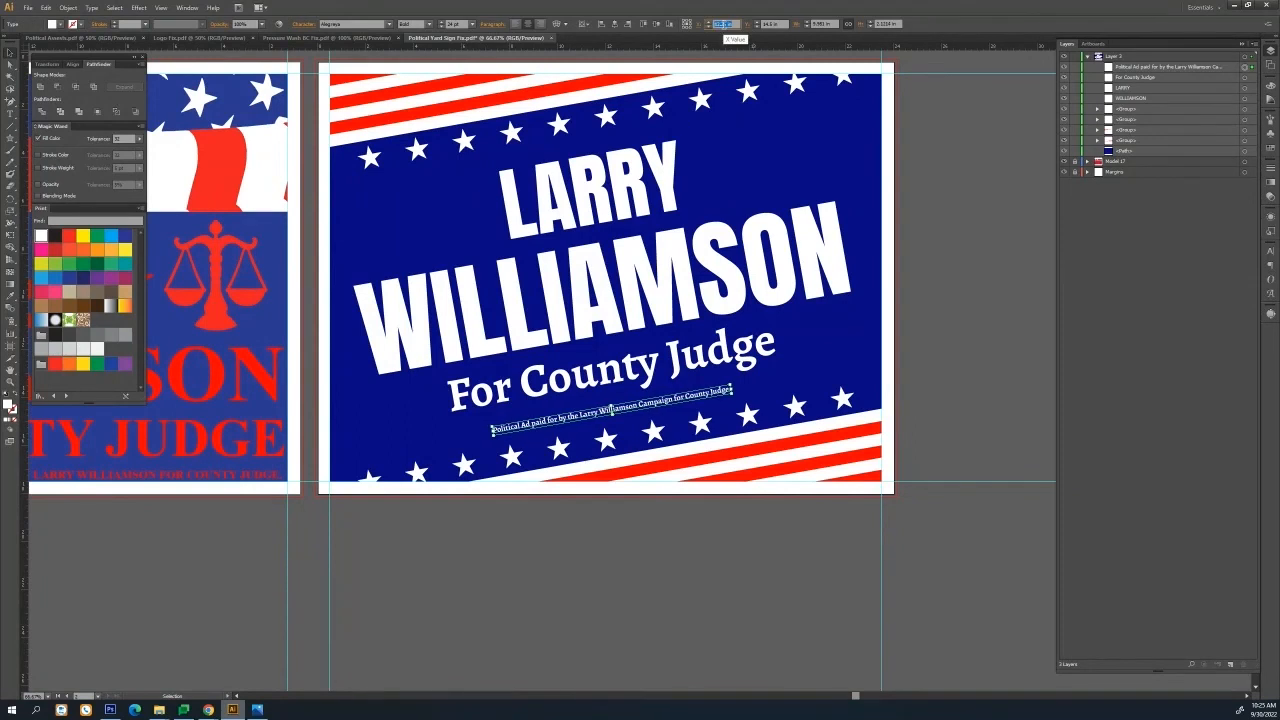
pyautogui.click(771, 23)
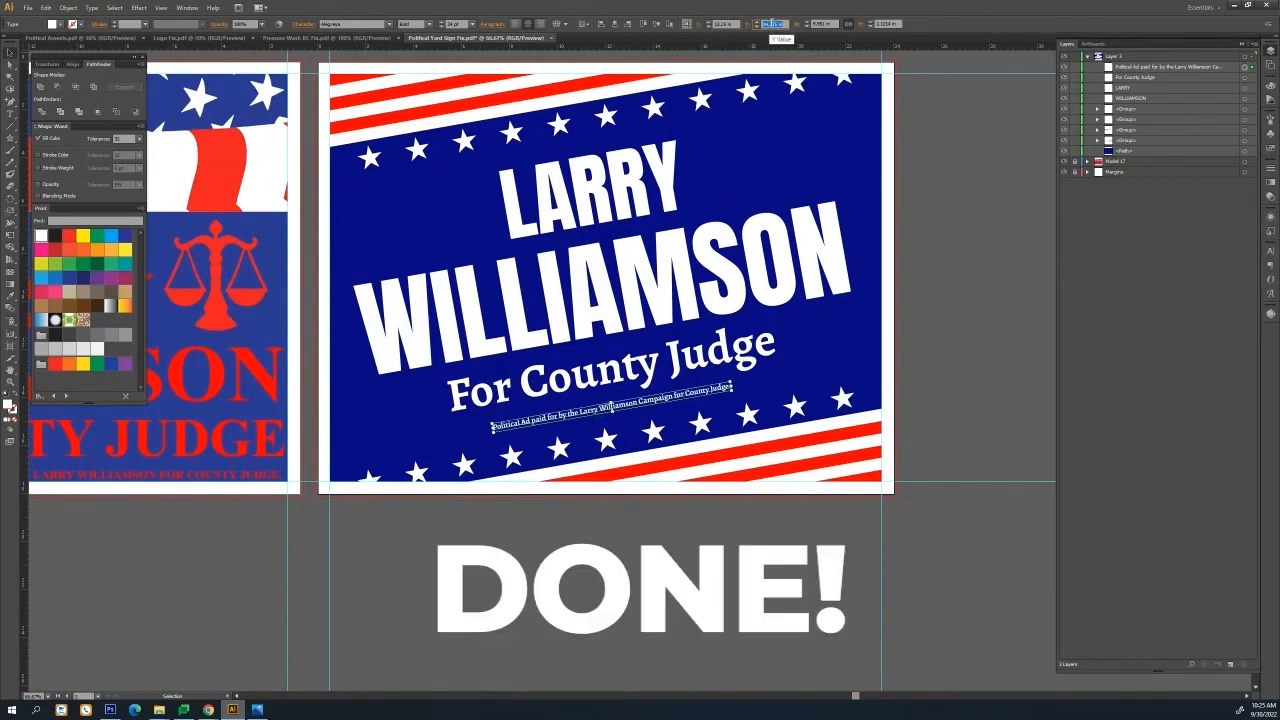
pyautogui.press('Up')
# Zoom out and pan so both sign designs show side by side, then save the file
pyautogui.click(938, 396)
pyautogui.scroll(-1, 816, 313)
pyautogui.moveTo(526, 146); pyautogui.dragTo(693, 216)
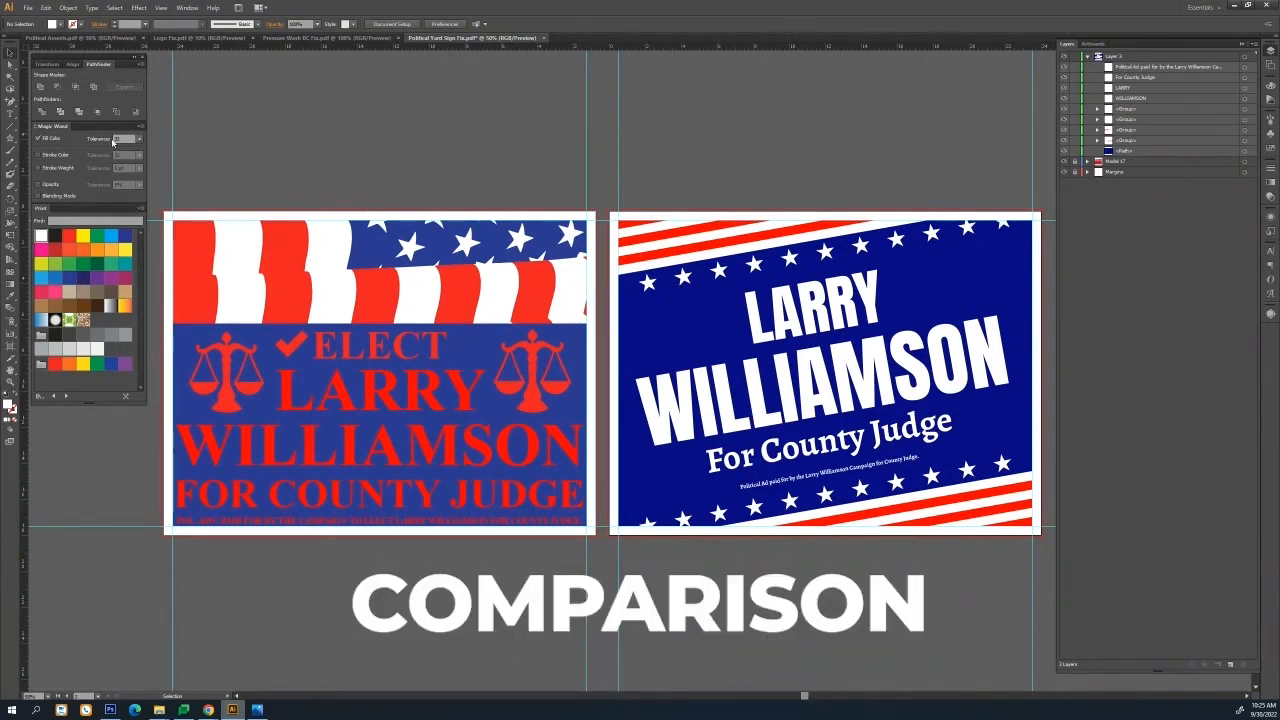
pyautogui.click(28, 7)
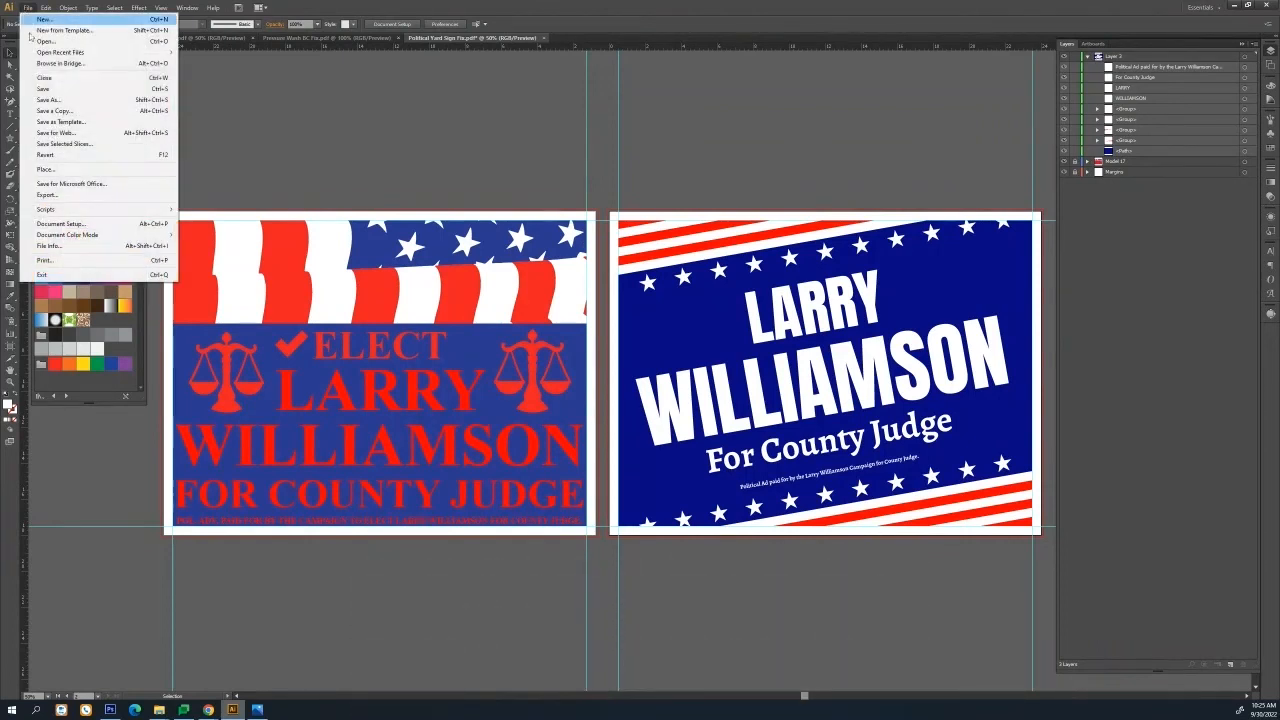
pyautogui.click(43, 88)
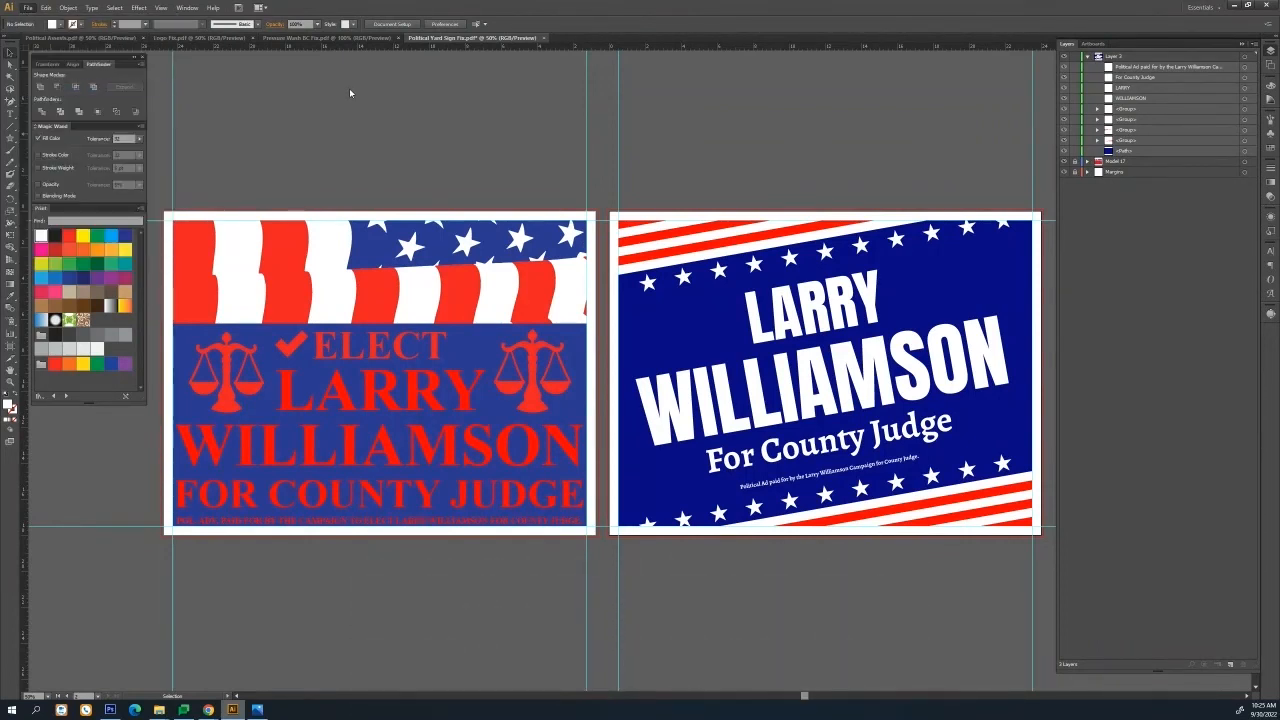